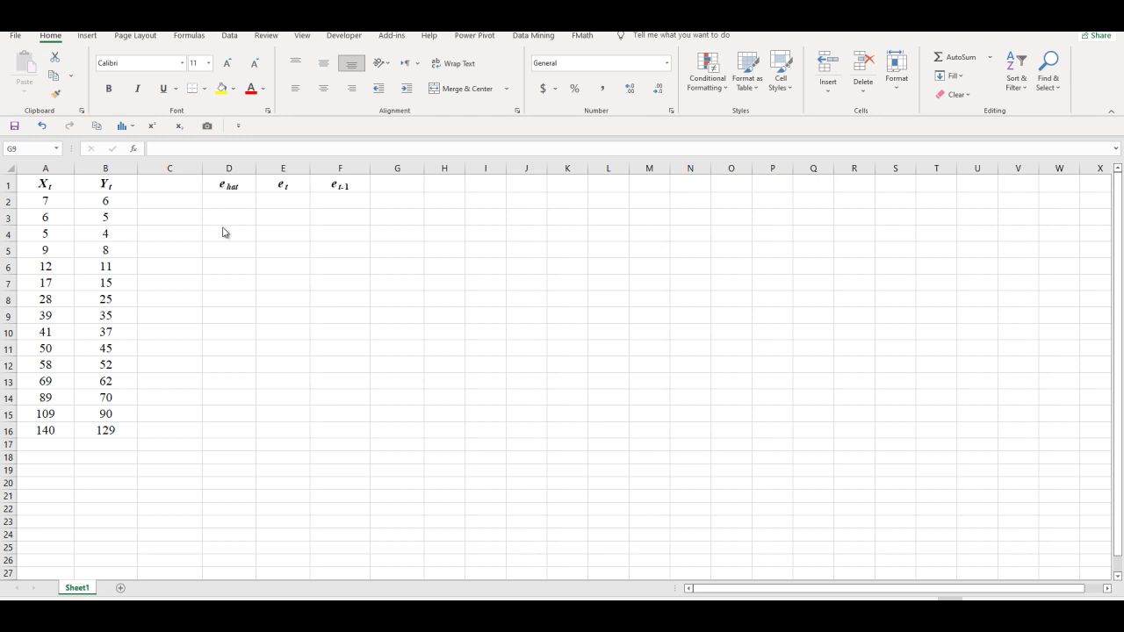
- Examine the X_t values in column A and the Y_t values in column B, from the headers down to row 16
{"action": "left_click", "coordinate": [56, 184]}
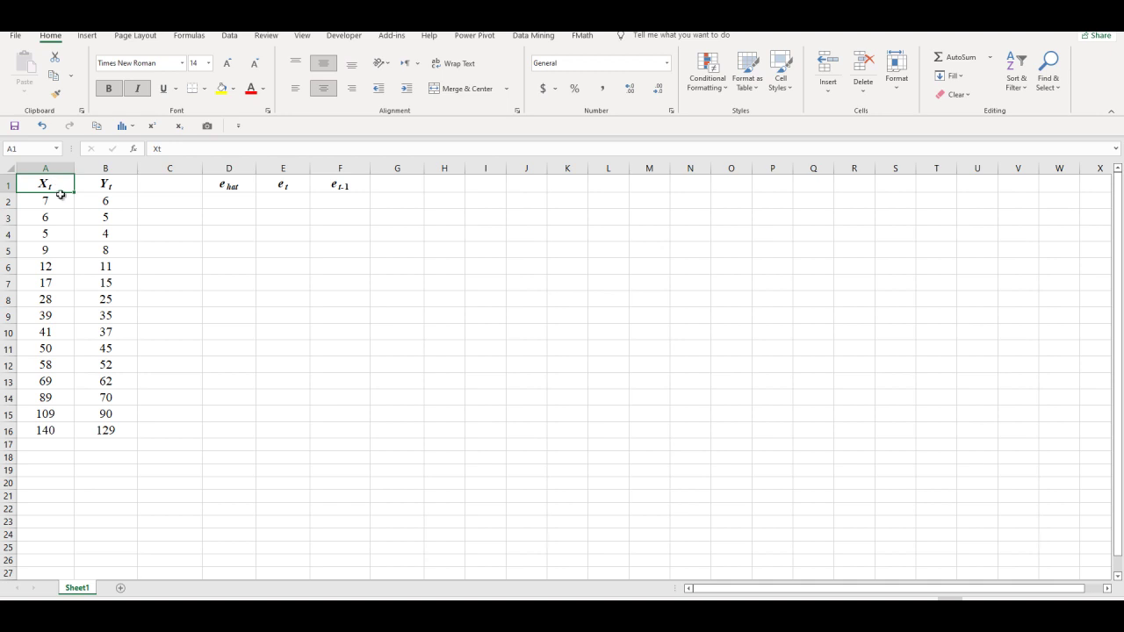
{"action": "left_click", "coordinate": [59, 200]}
{"action": "left_click", "coordinate": [60, 218]}
{"action": "left_click", "coordinate": [61, 234]}
{"action": "left_click", "coordinate": [62, 249]}
{"action": "left_click", "coordinate": [50, 432]}
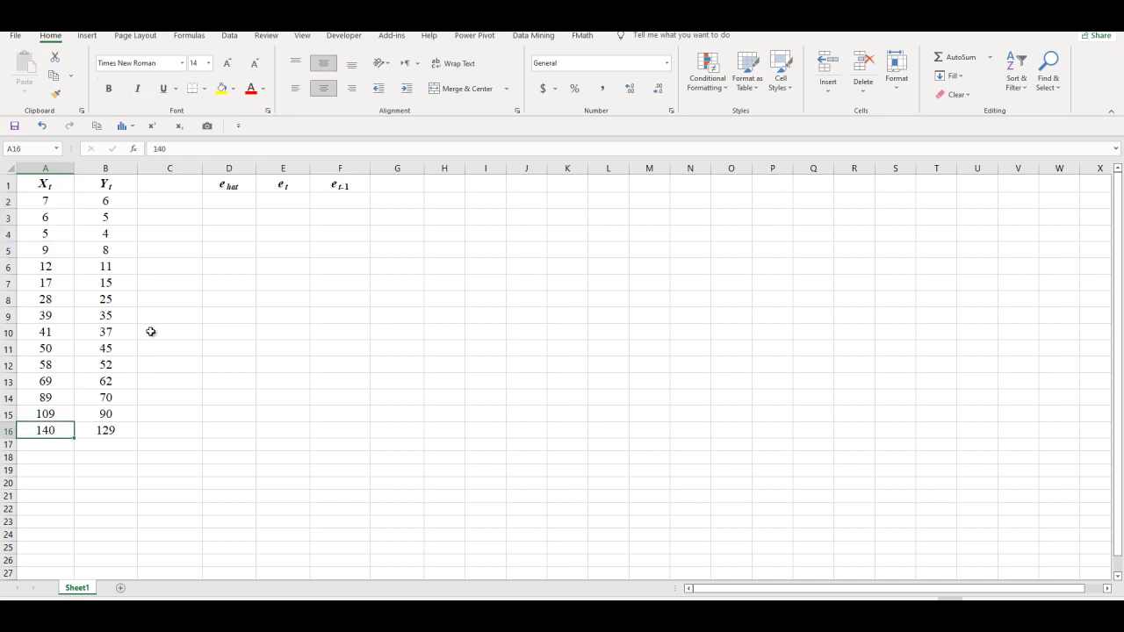
{"action": "left_click", "coordinate": [127, 187]}
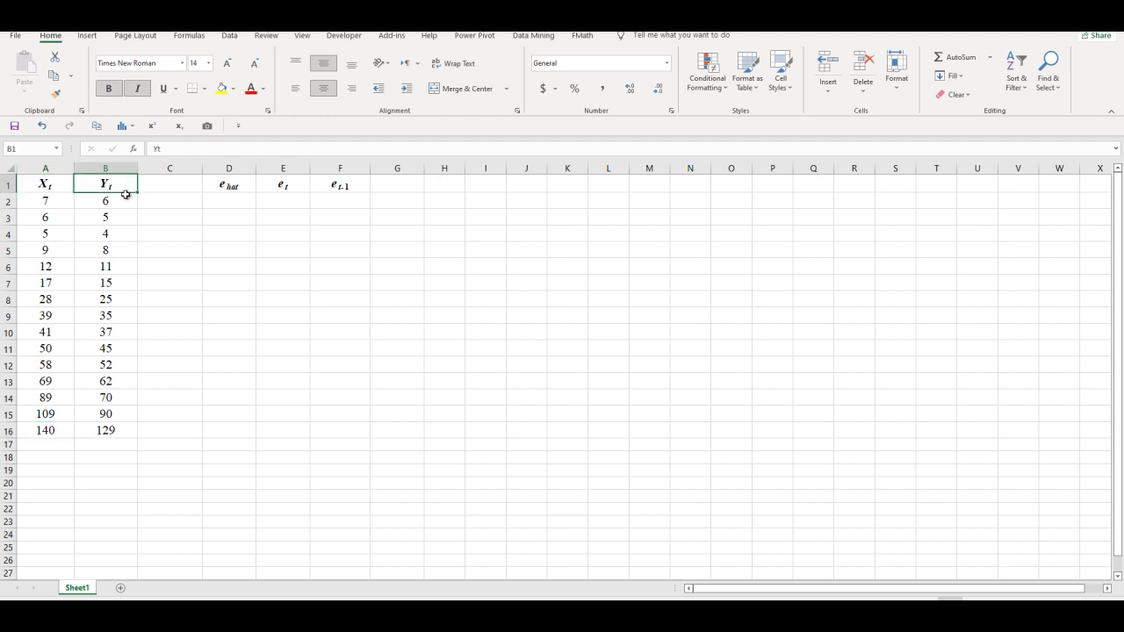
{"action": "left_click", "coordinate": [125, 204]}
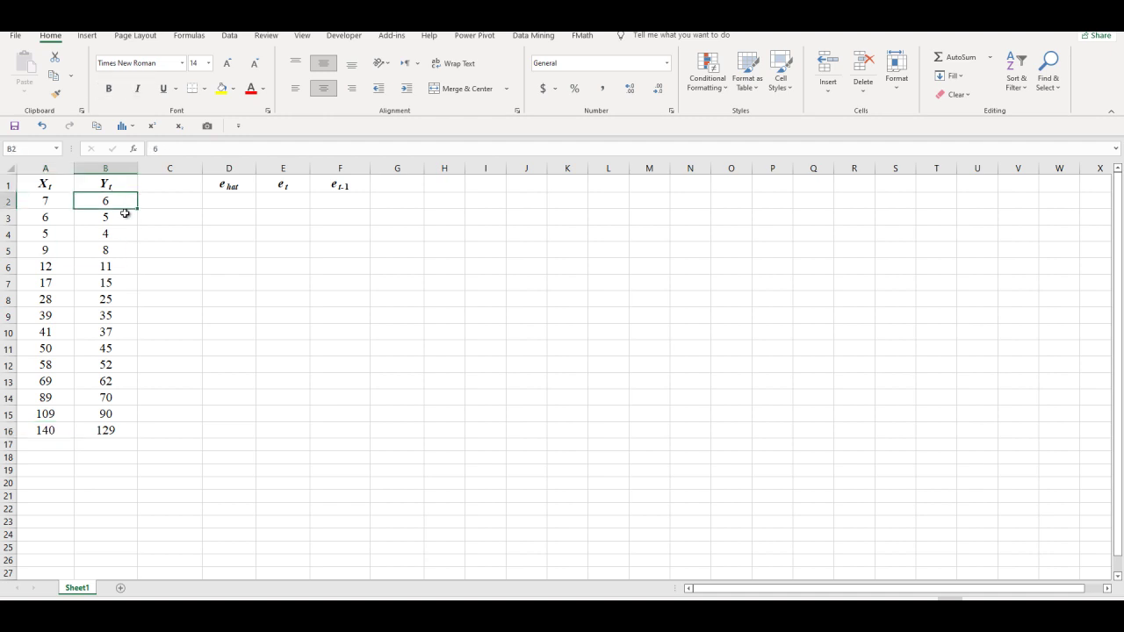
{"action": "left_click", "coordinate": [119, 432]}
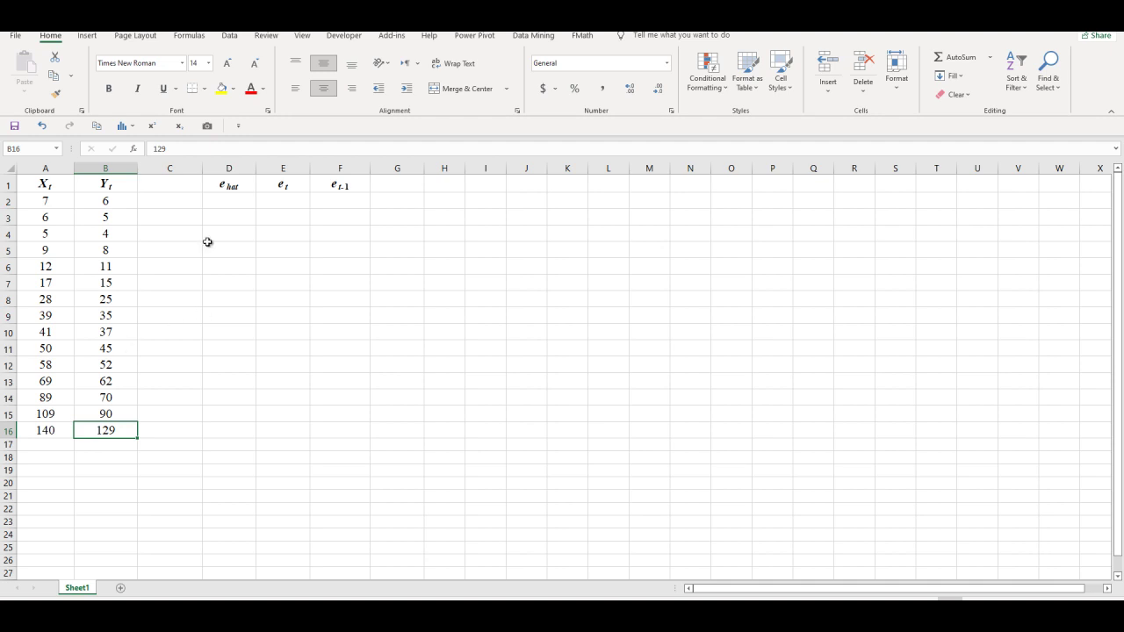
- Set up a Regression analysis with B1:B16 as the Y range and A1:A16 as the X range
{"action": "left_click", "coordinate": [231, 37]}
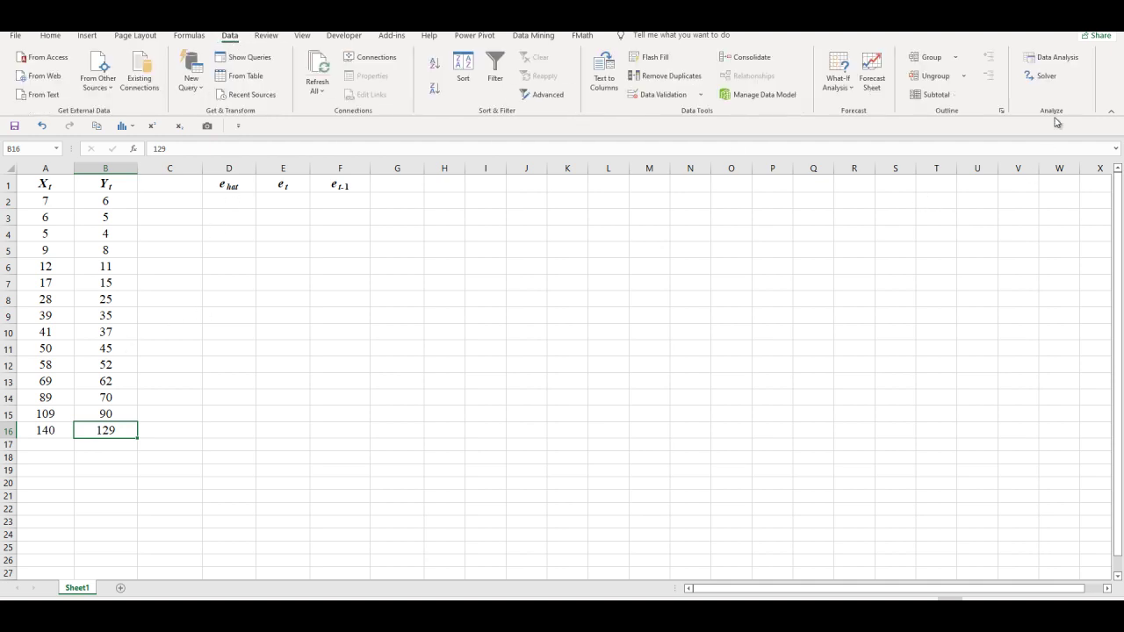
{"action": "left_click", "coordinate": [1056, 57]}
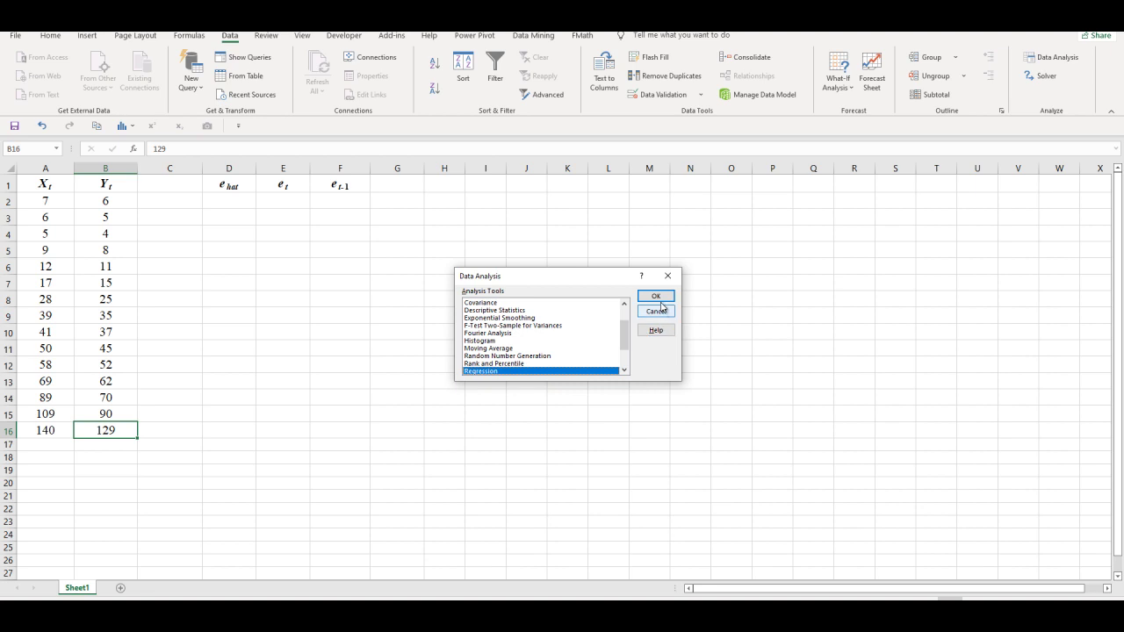
{"action": "left_click", "coordinate": [662, 301]}
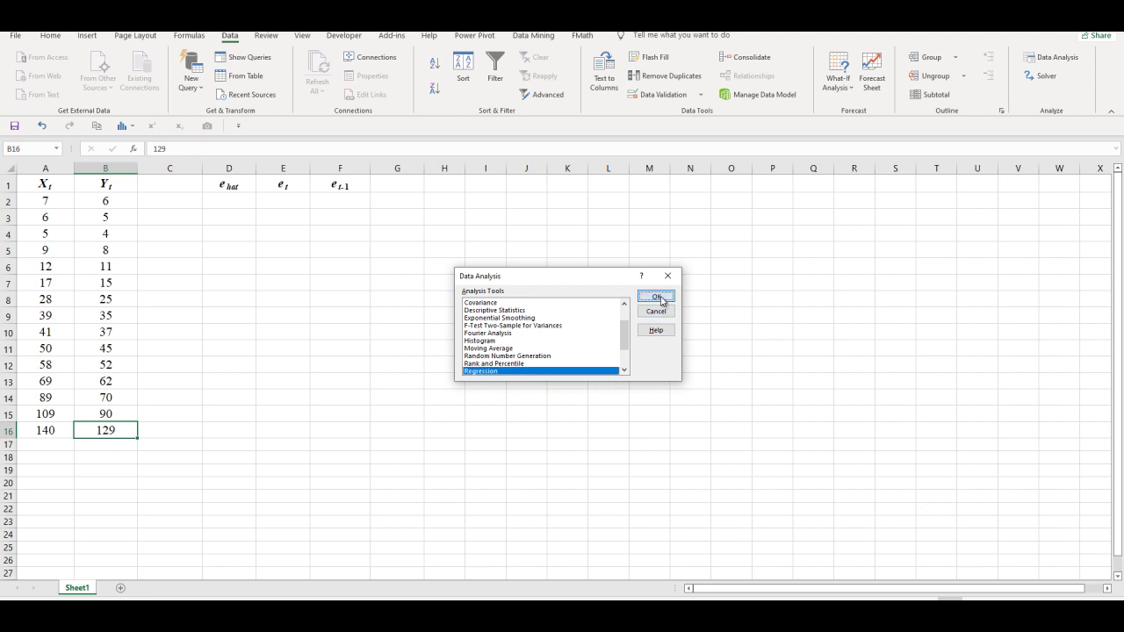
{"action": "left_click", "coordinate": [599, 254]}
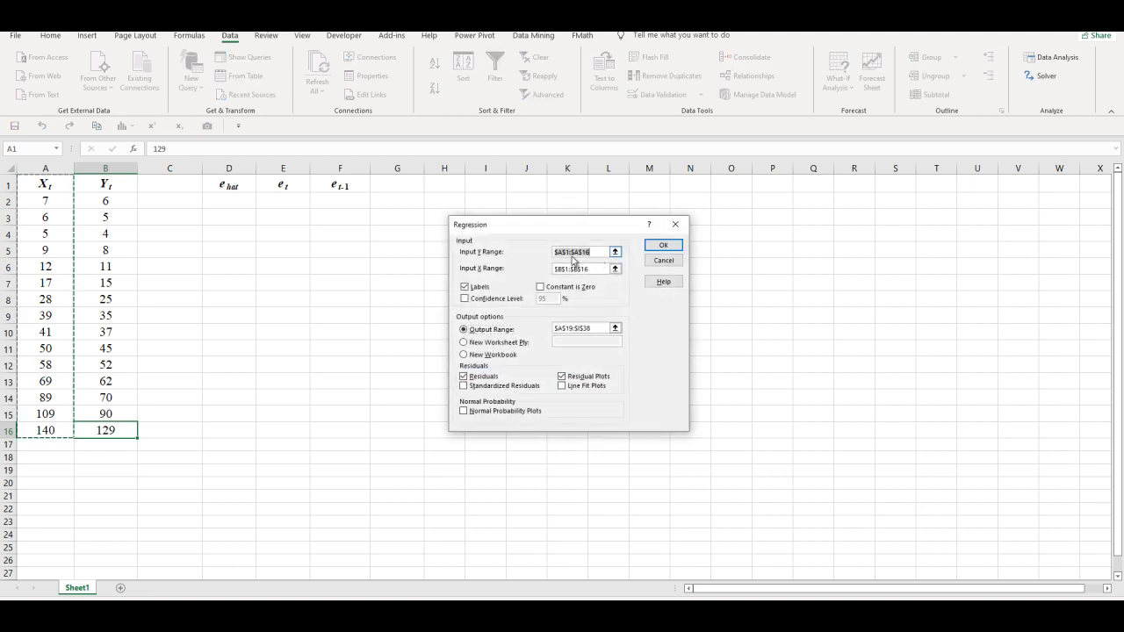
{"action": "key", "text": "BackSpace"}
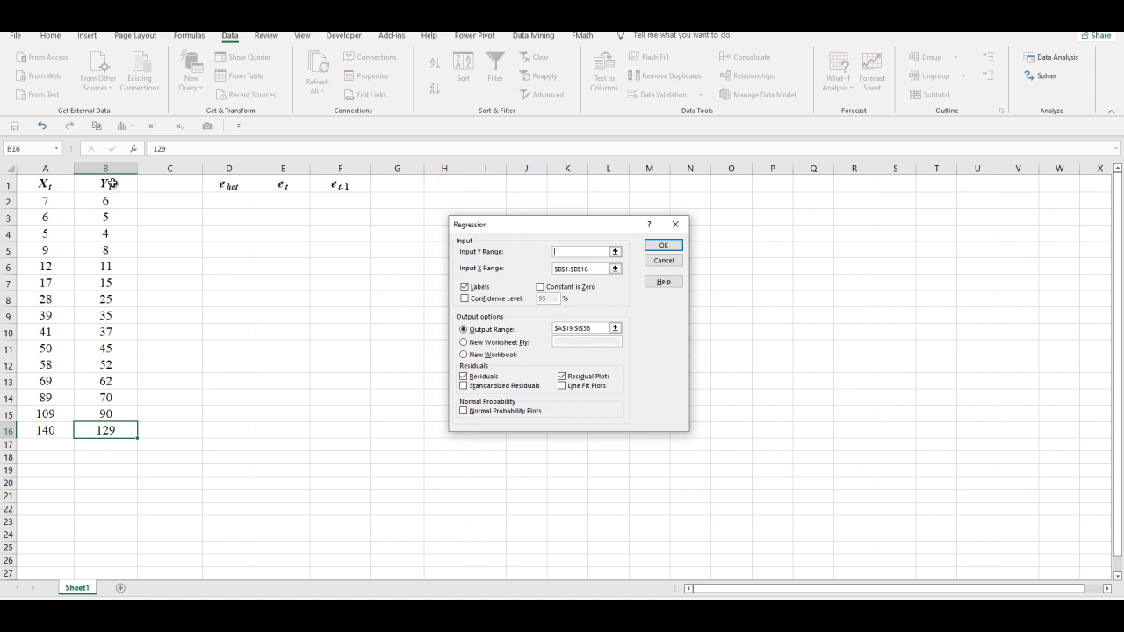
{"action": "left_click_drag", "start_coordinate": [114, 183], "coordinate": [123, 428]}
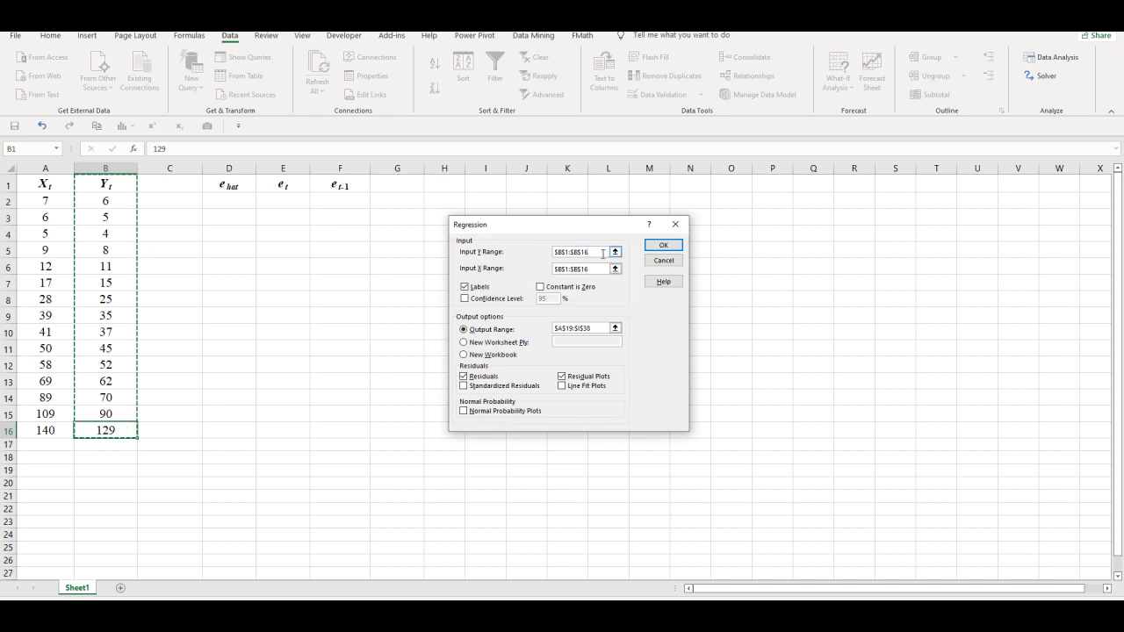
{"action": "left_click_drag", "start_coordinate": [594, 274], "coordinate": [555, 272]}
{"action": "key", "text": "BackSpace"}
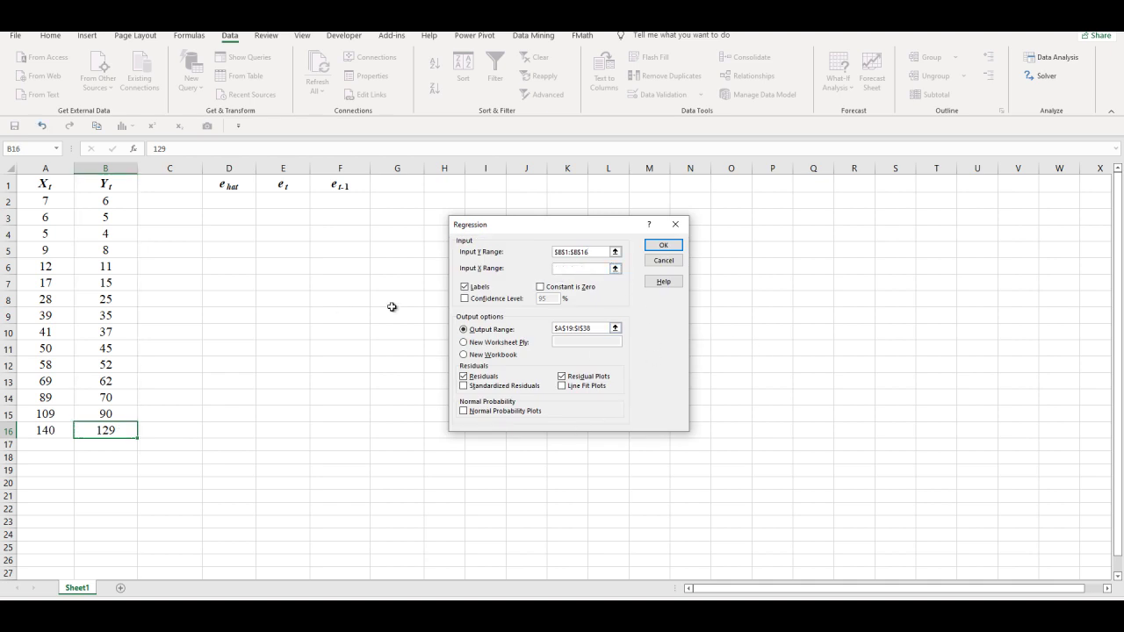
{"action": "left_click_drag", "start_coordinate": [59, 185], "coordinate": [48, 428]}
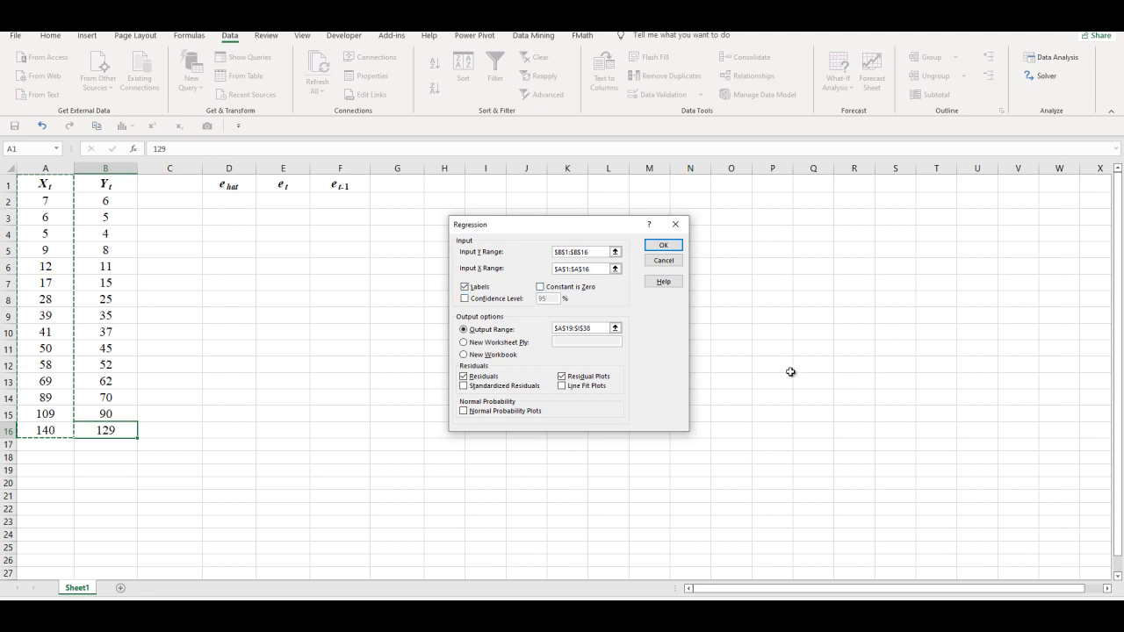
- Keep Residuals enabled, dismiss the antivirus notice, and run the regression with its output placed at A19
{"action": "left_click", "coordinate": [464, 377]}
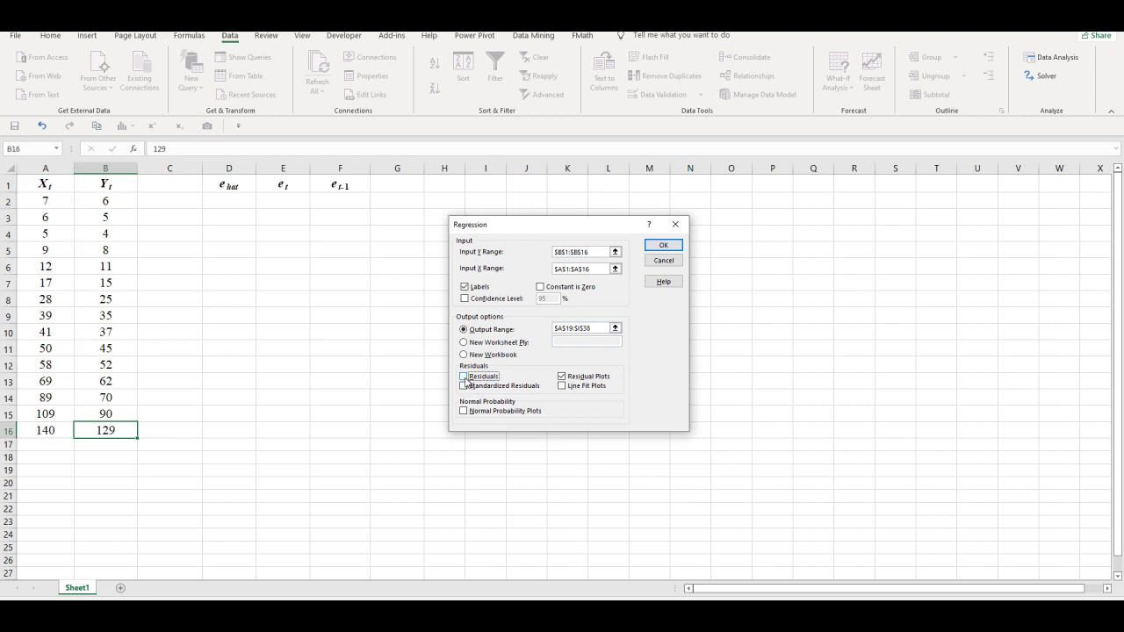
{"action": "left_click", "coordinate": [464, 377]}
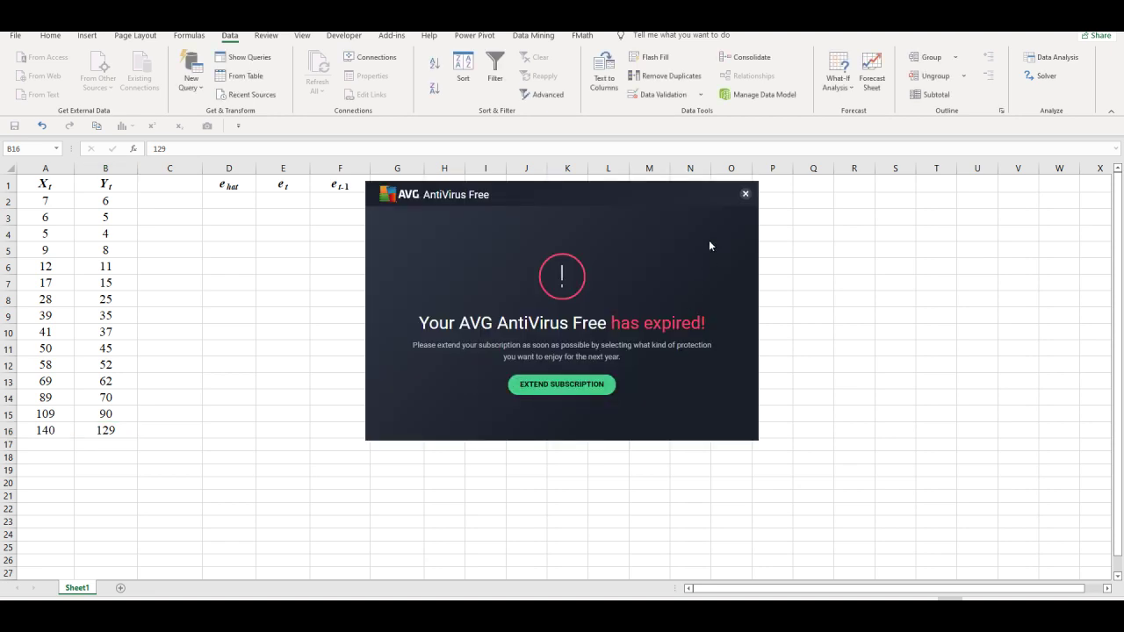
{"action": "left_click", "coordinate": [746, 194]}
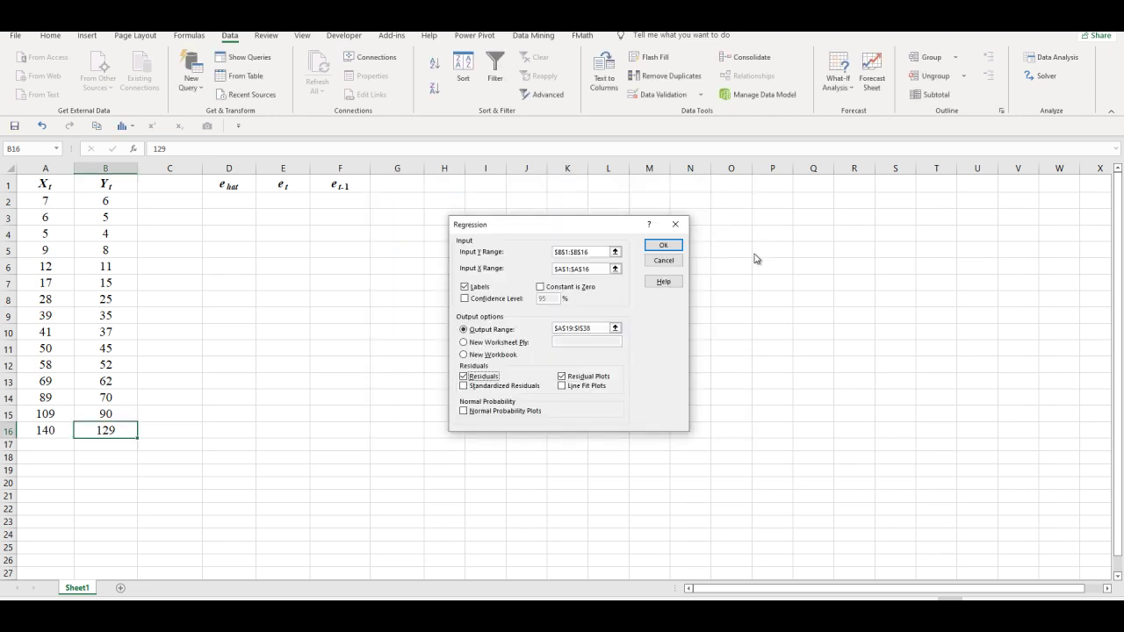
{"action": "left_click", "coordinate": [665, 246]}
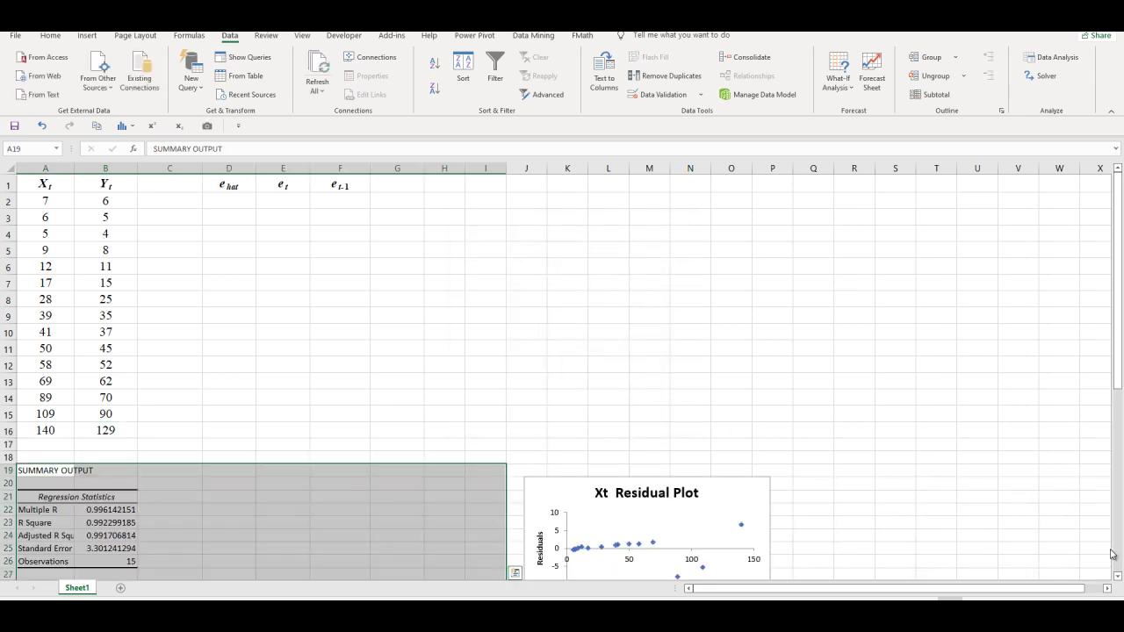
- Review the regression summary, ANOVA and coefficient tables, and the residual output beneath them
{"action": "scroll", "coordinate": [1119, 575], "scroll_direction": "down", "scroll_amount": 3}
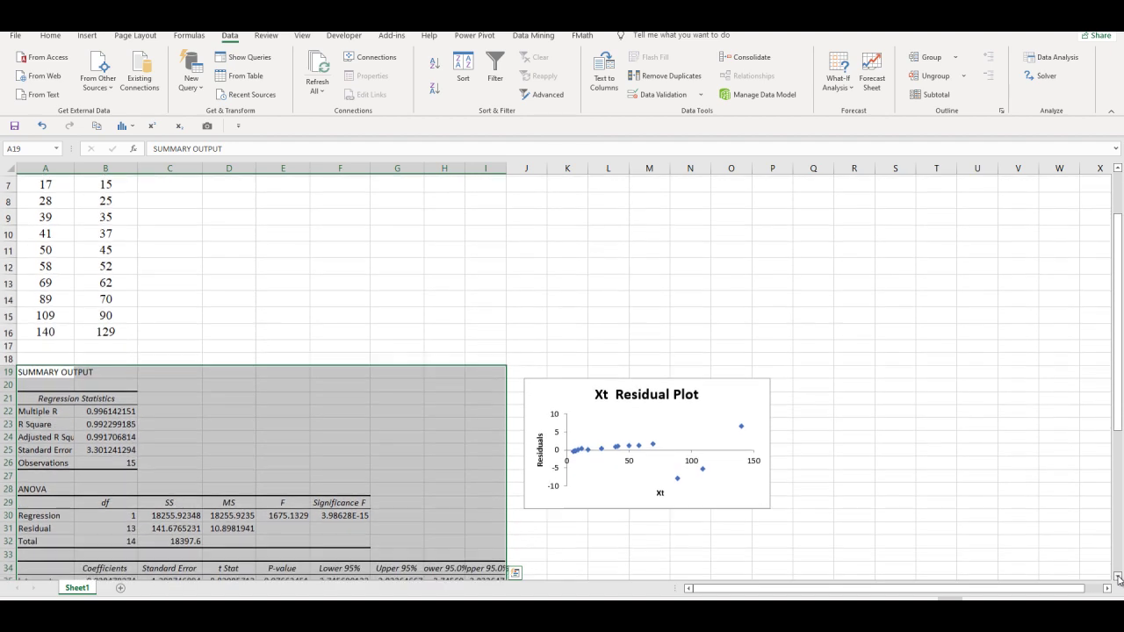
{"action": "scroll", "coordinate": [1118, 575], "scroll_direction": "down", "scroll_amount": 1}
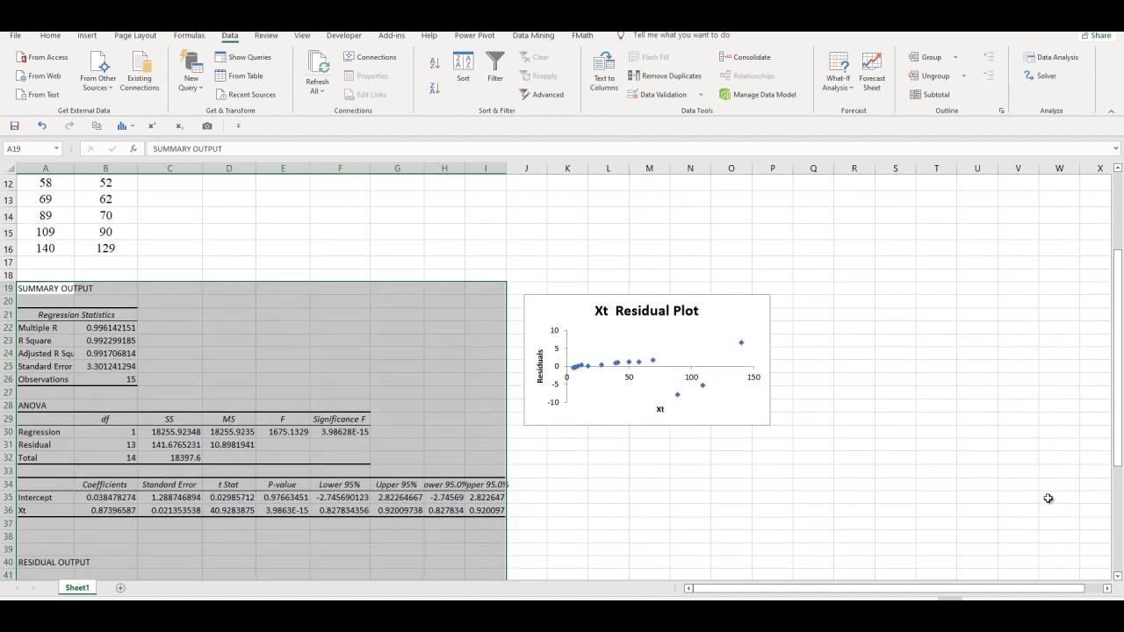
{"action": "scroll", "coordinate": [1119, 577], "scroll_direction": "down", "scroll_amount": 2}
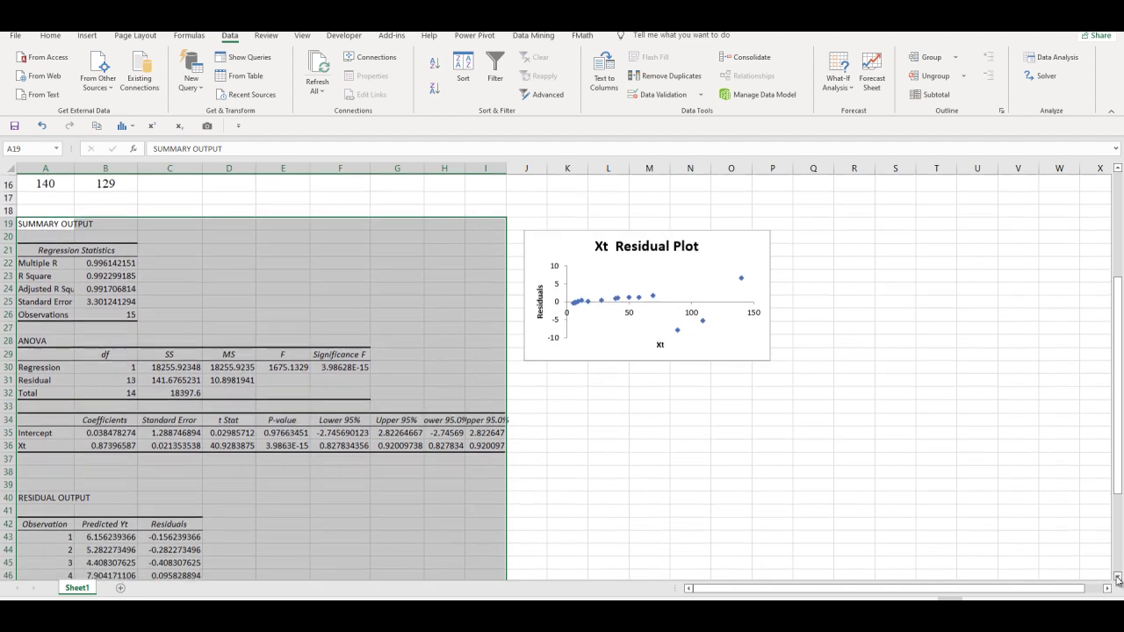
{"action": "scroll", "coordinate": [1117, 578], "scroll_direction": "down", "scroll_amount": 2}
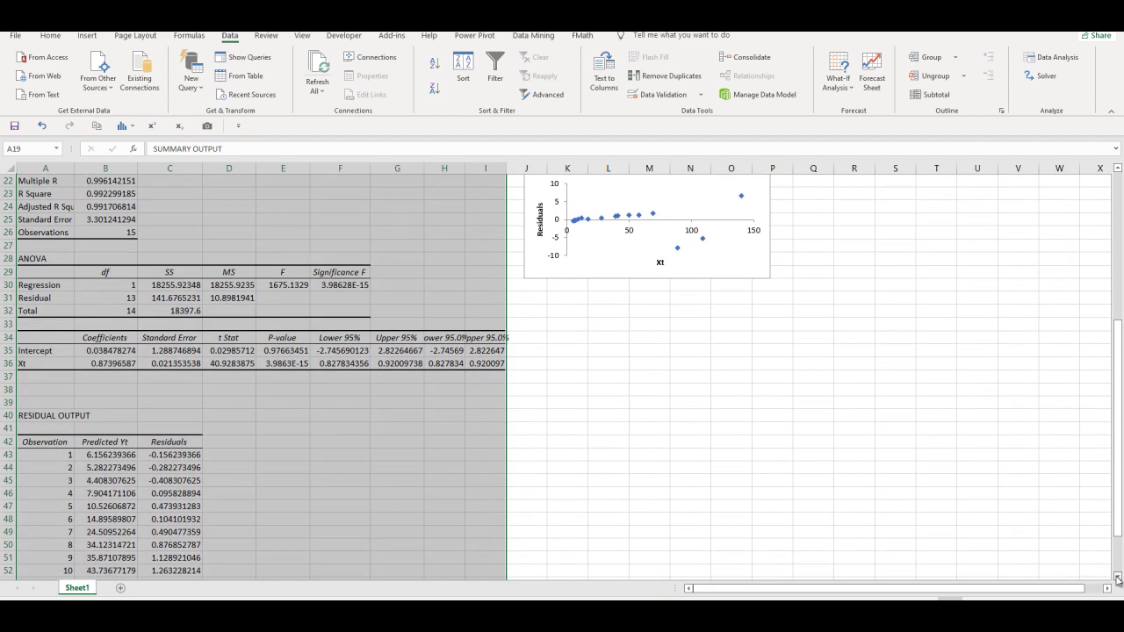
{"action": "scroll", "coordinate": [1118, 578], "scroll_direction": "down", "scroll_amount": 2}
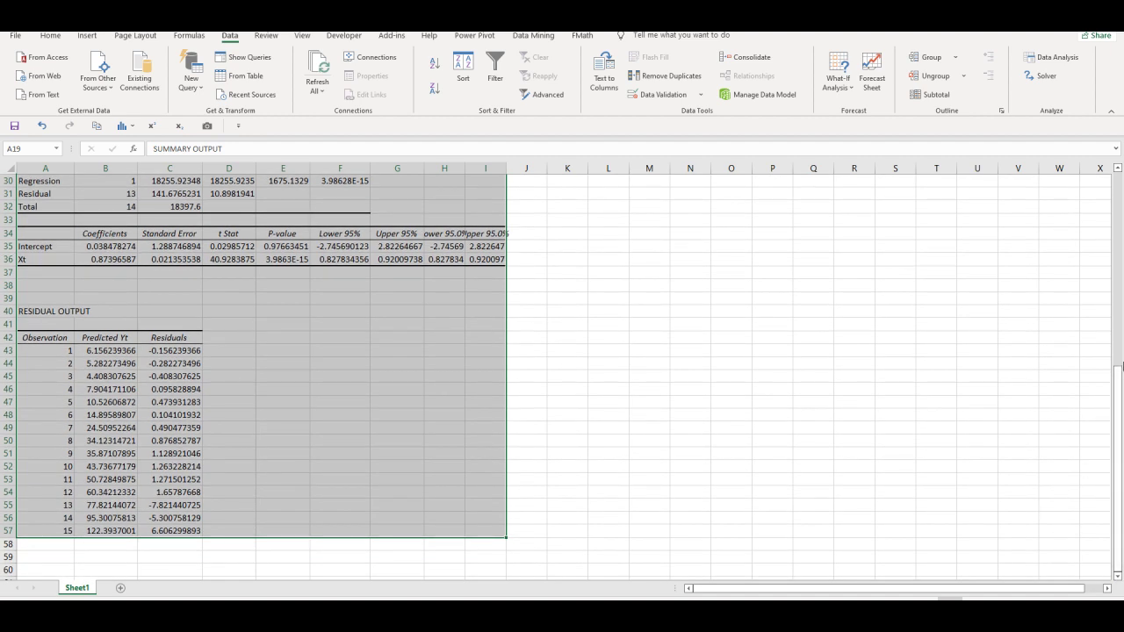
{"action": "left_click_drag", "start_coordinate": [1117, 443], "coordinate": [1116, 375]}
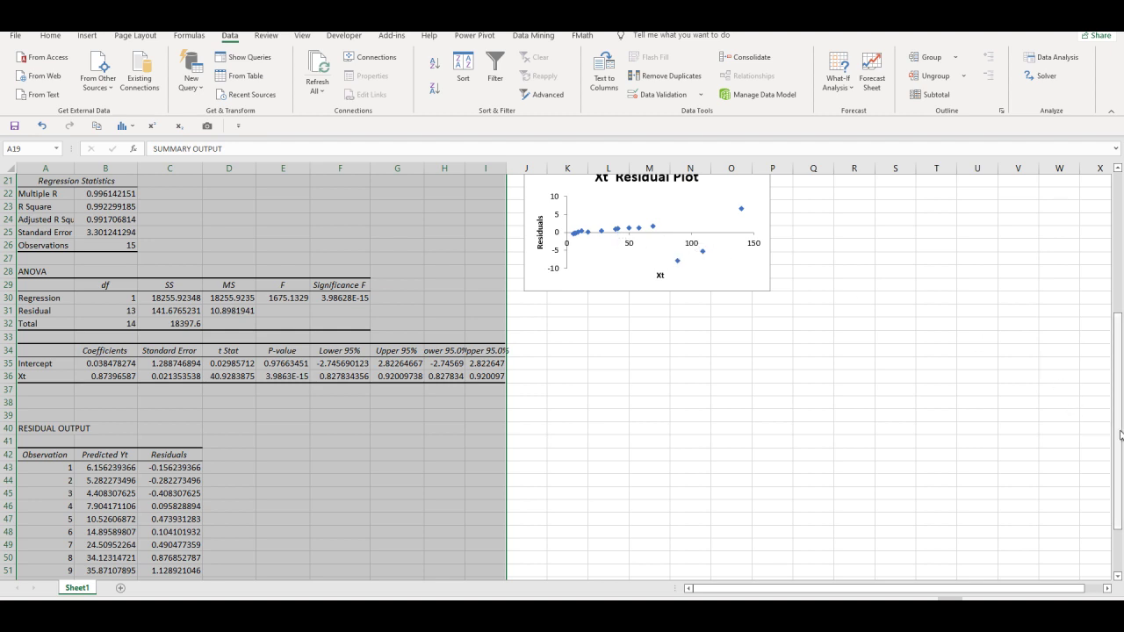
{"action": "left_click_drag", "start_coordinate": [1121, 436], "coordinate": [1120, 479]}
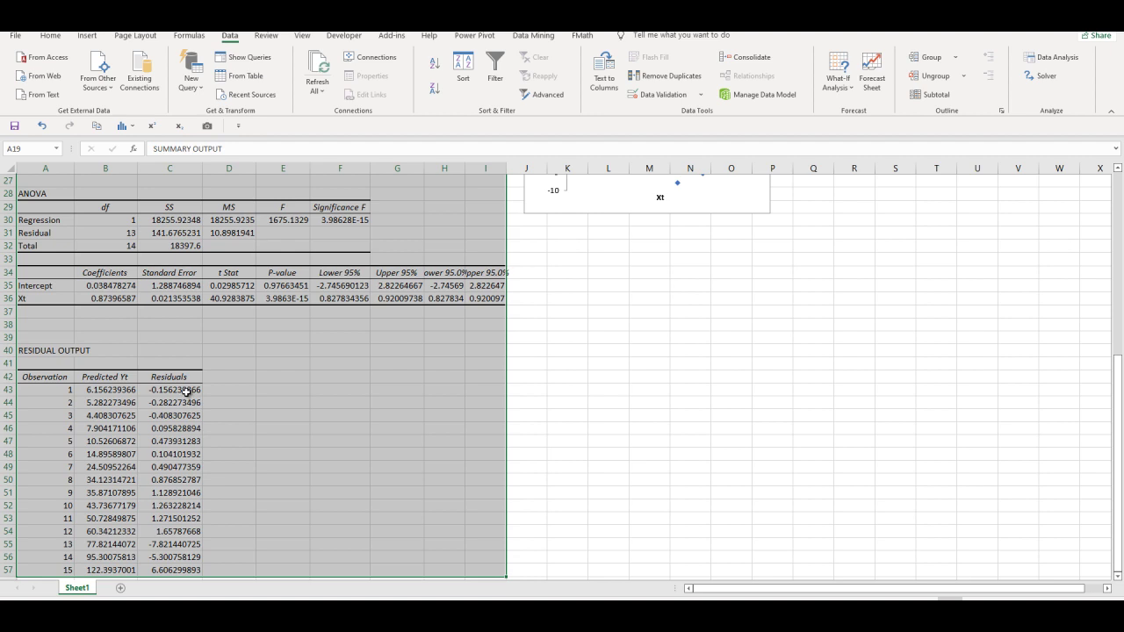
- Copy the regression residuals in C43:C57 into the e_hat column starting at D2
{"action": "left_click_drag", "start_coordinate": [186, 389], "coordinate": [167, 566]}
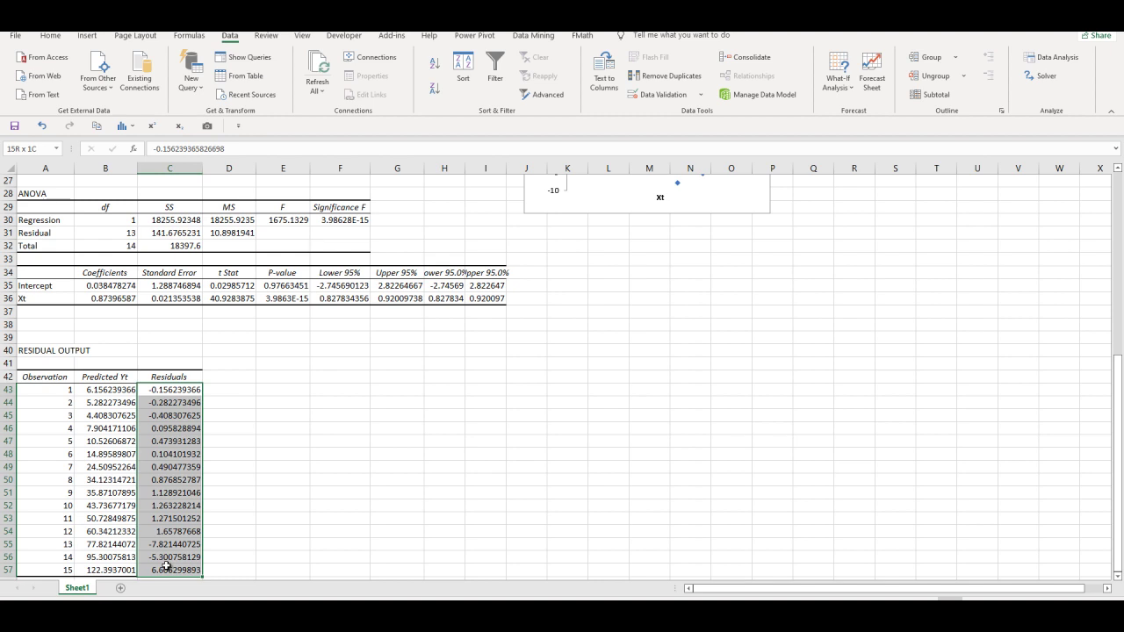
{"action": "left_click_drag", "start_coordinate": [167, 567], "coordinate": [167, 566]}
{"action": "key", "text": "ctrl+c"}
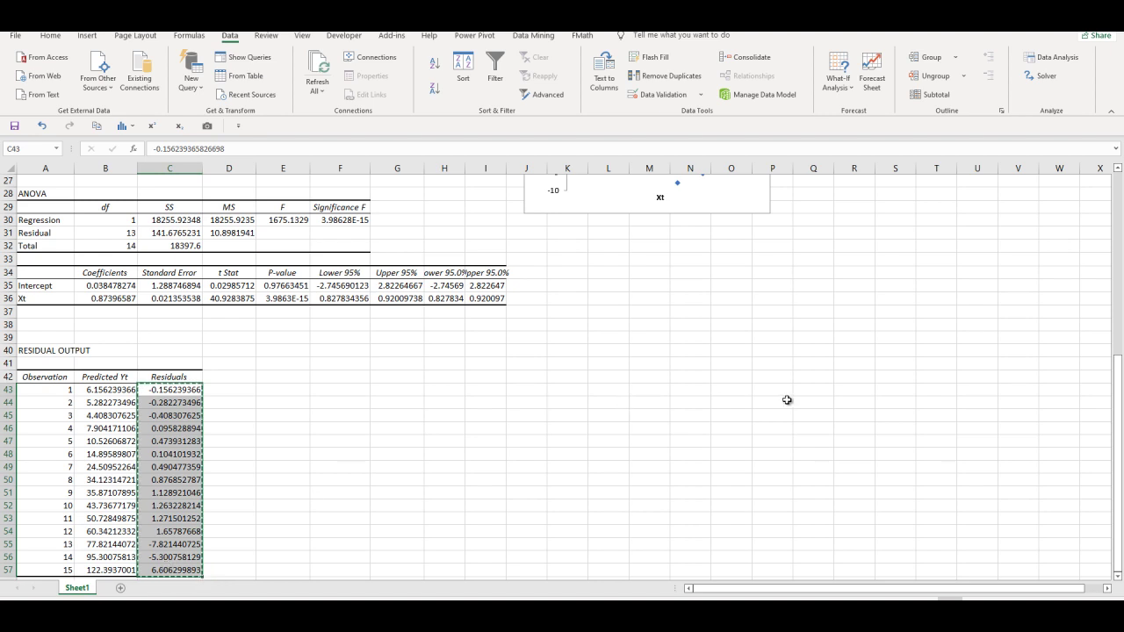
{"action": "left_click_drag", "start_coordinate": [1118, 386], "coordinate": [1120, 198]}
{"action": "left_click", "coordinate": [236, 206]}
{"action": "key", "text": "ctrl+v"}
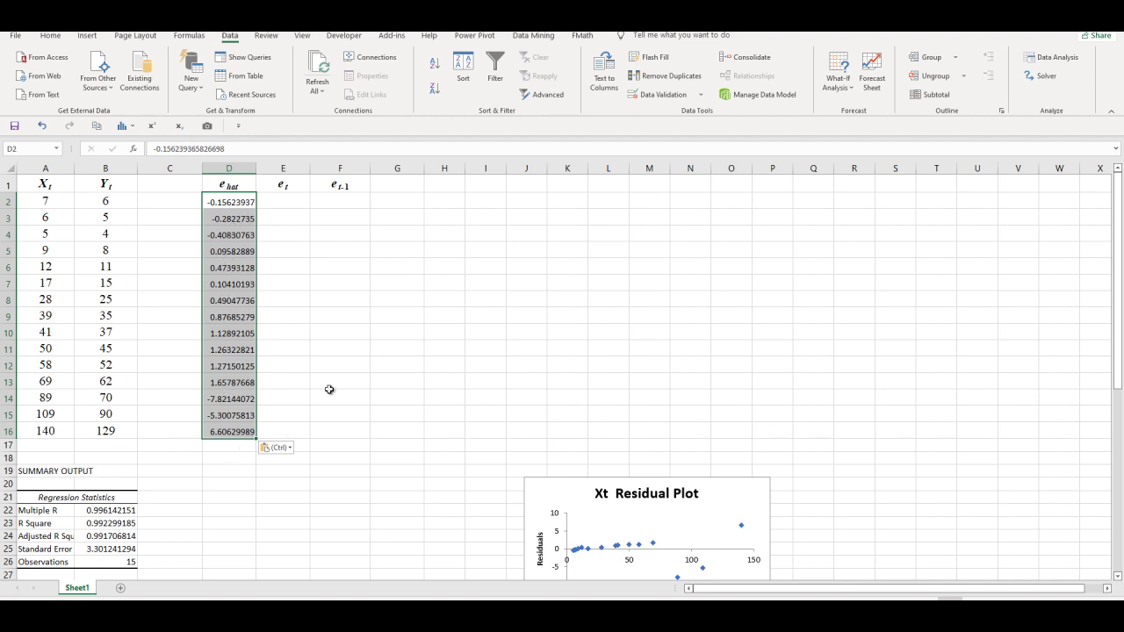
{"action": "left_click", "coordinate": [402, 327]}
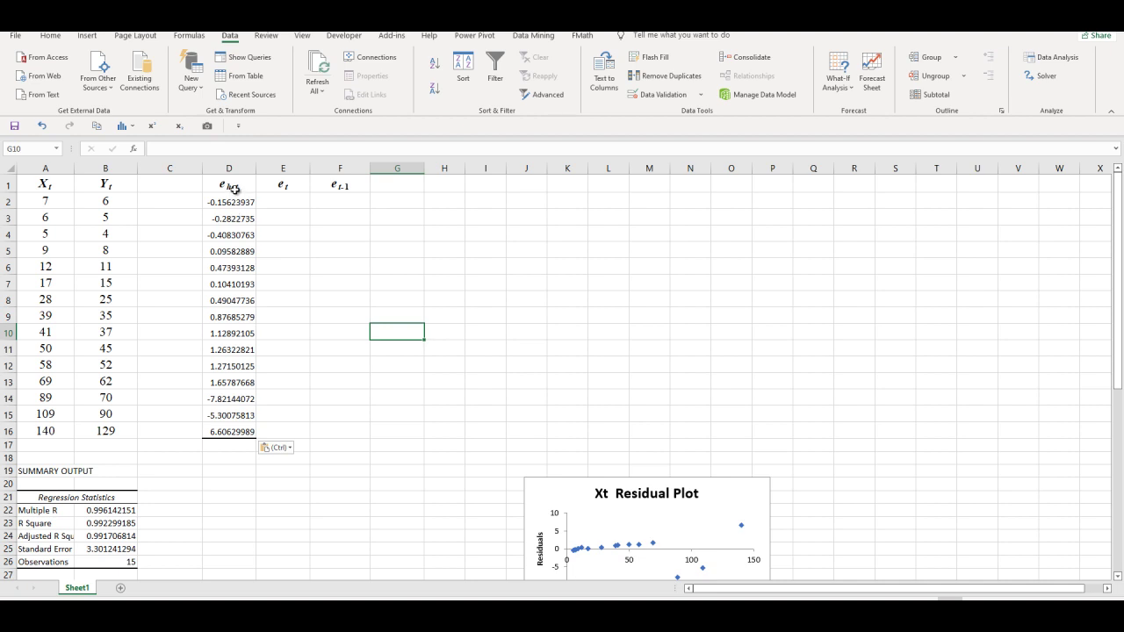
- Copy the residuals in D3:D16 into the e_t column starting at E2
{"action": "left_click_drag", "start_coordinate": [236, 218], "coordinate": [225, 424]}
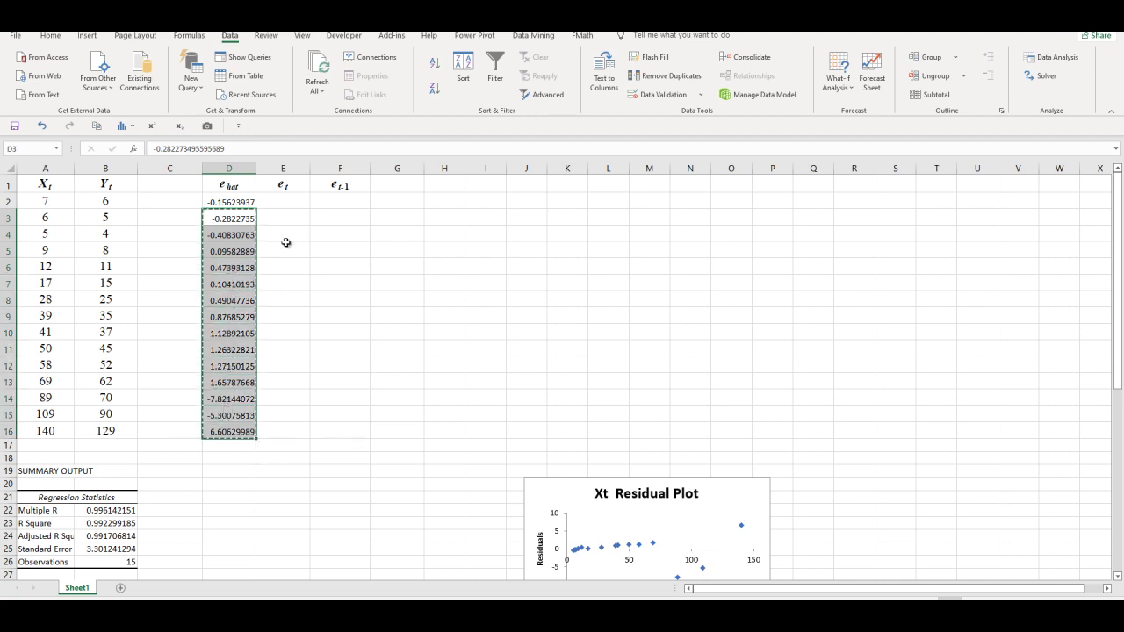
{"action": "left_click", "coordinate": [295, 203]}
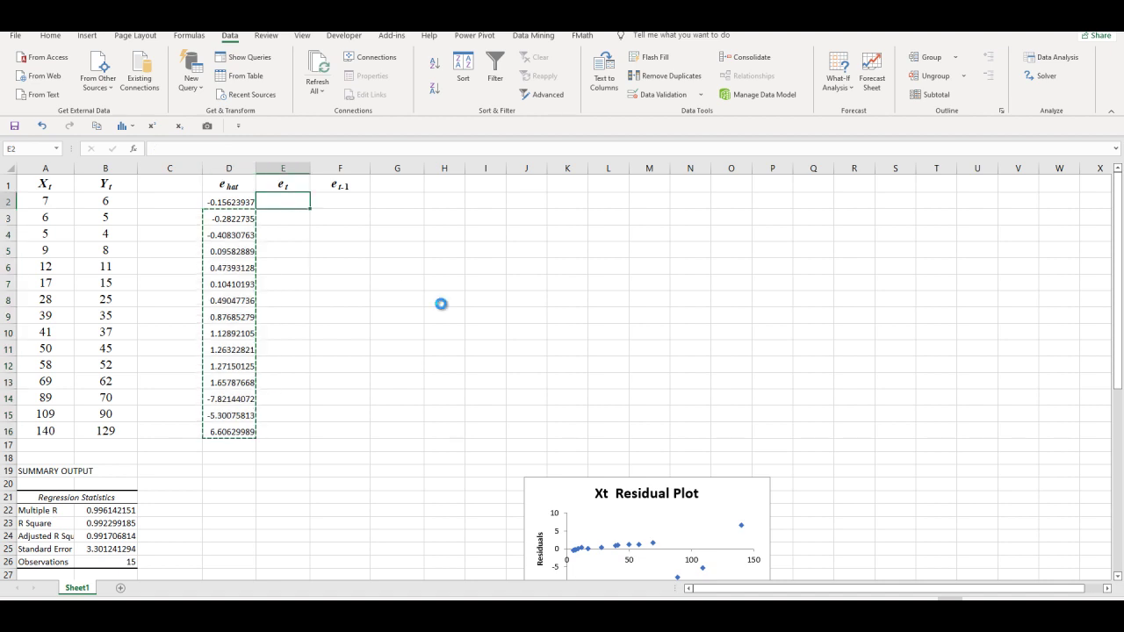
{"action": "key", "text": "ctrl+v"}
- Copy the residuals in D2:D15 into the e_t-1 column starting at F2
{"action": "left_click_drag", "start_coordinate": [241, 201], "coordinate": [239, 407]}
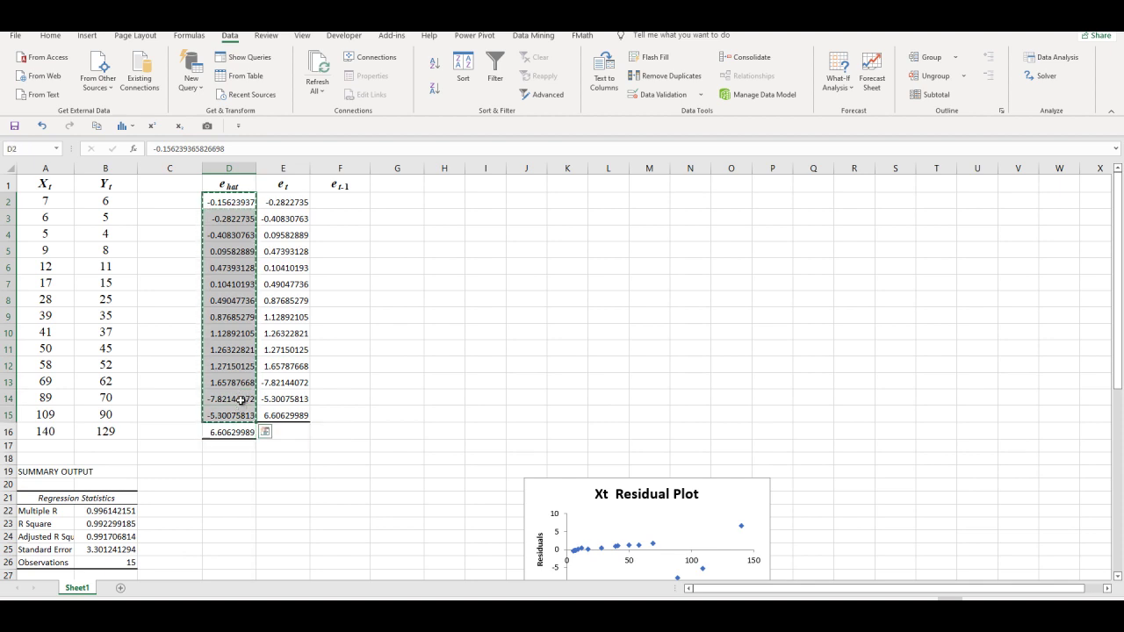
{"action": "left_click", "coordinate": [344, 200]}
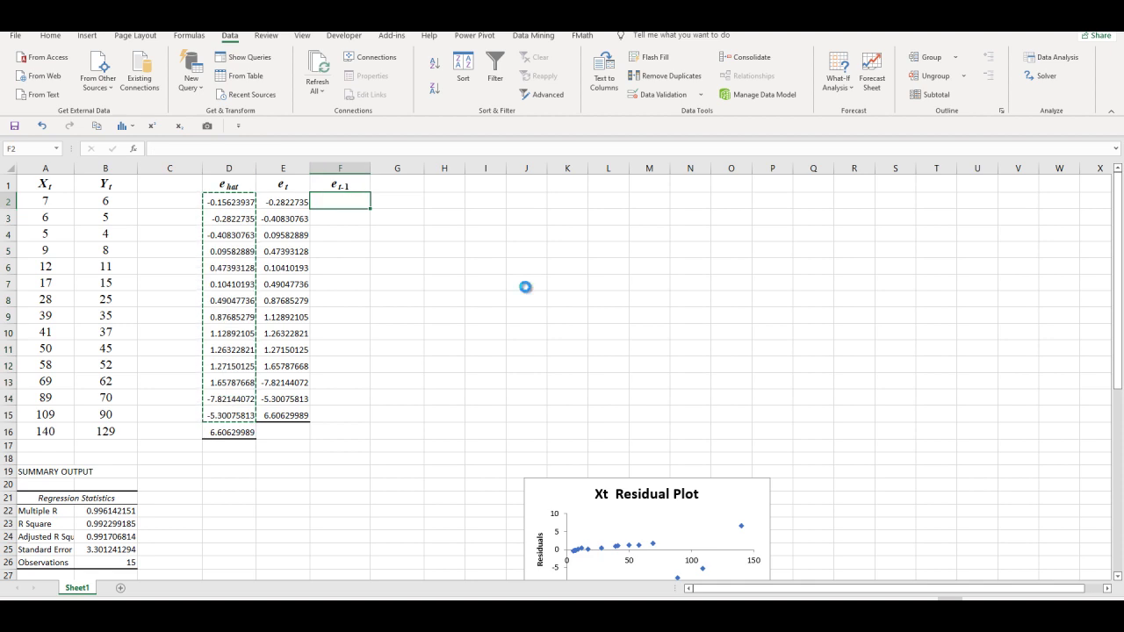
{"action": "key", "text": "ctrl+v"}
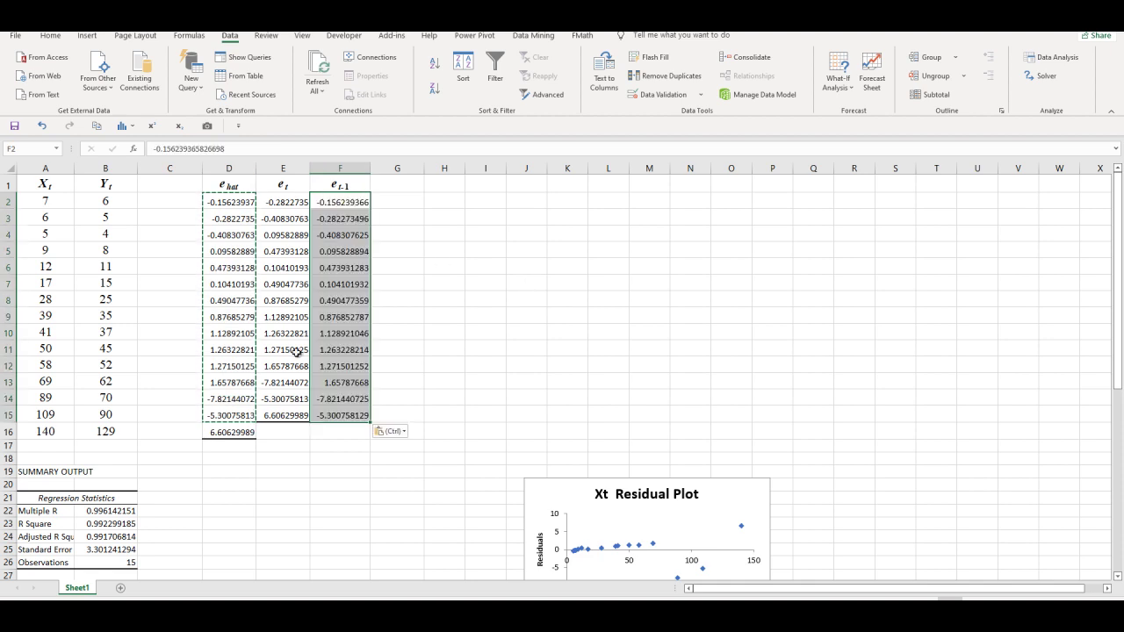
{"action": "left_click", "coordinate": [416, 320]}
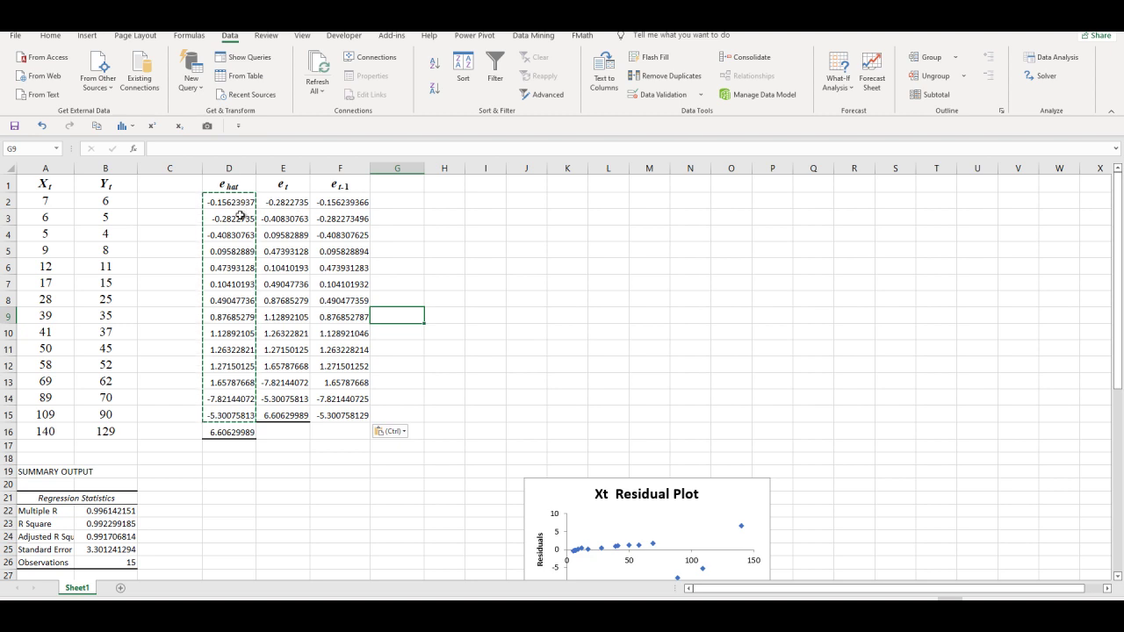
{"action": "left_click_drag", "start_coordinate": [239, 217], "coordinate": [233, 428]}
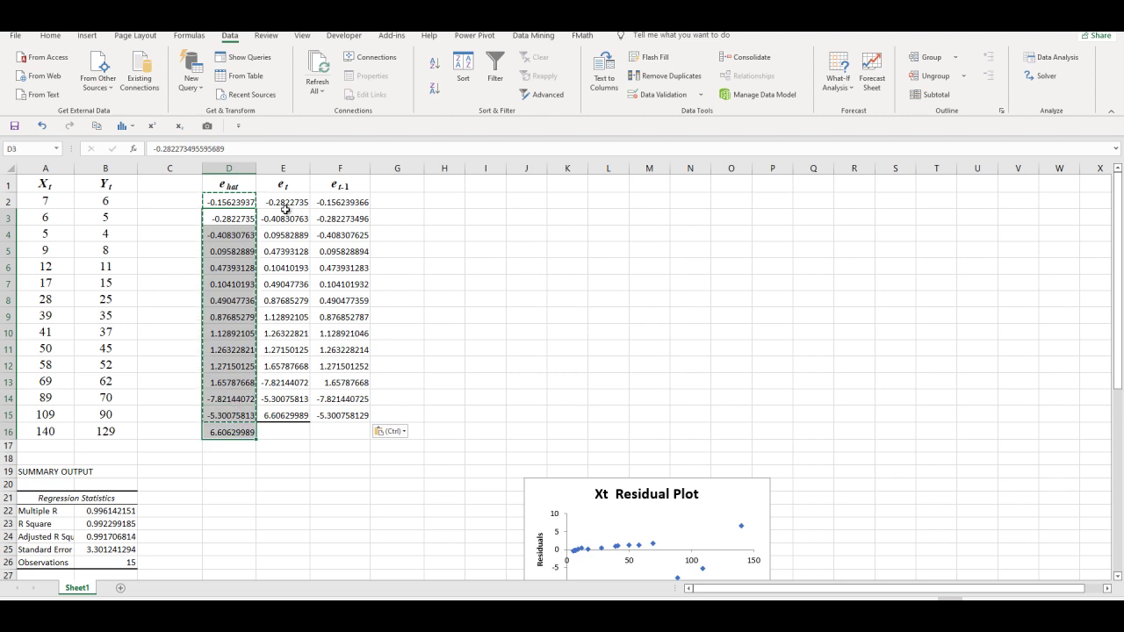
{"action": "left_click", "coordinate": [241, 203]}
{"action": "left_click_drag", "start_coordinate": [241, 200], "coordinate": [235, 409]}
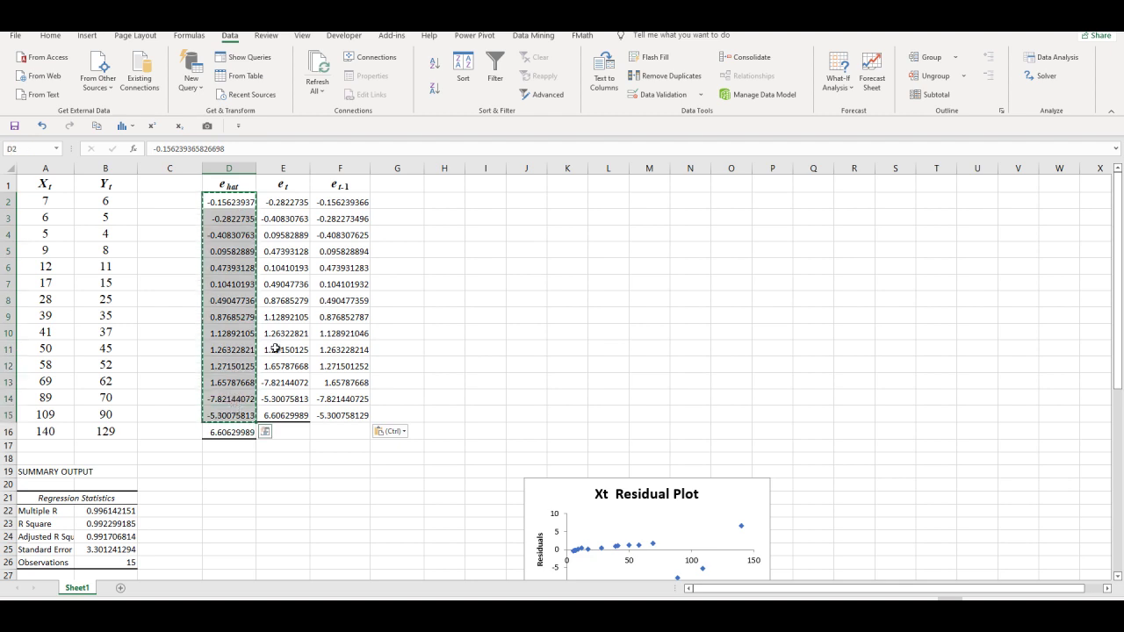
- Calculate the correlation between e_t (E2:E15) and e_t-1 (F2:F15) in H2 with CORREL, and autofit column H's width
{"action": "left_click", "coordinate": [447, 204]}
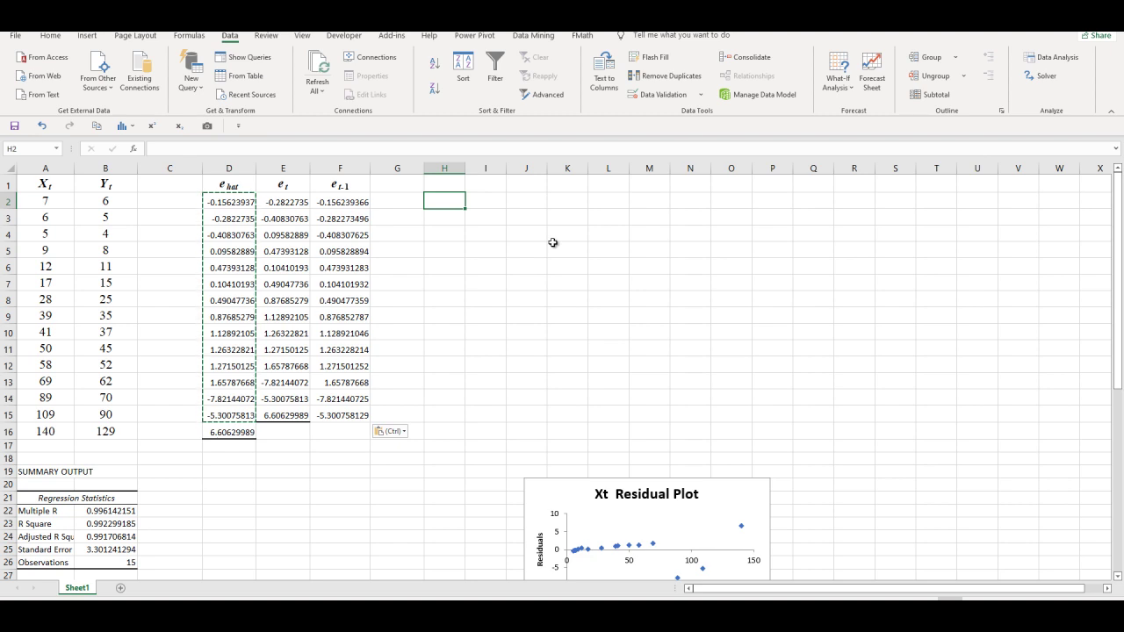
{"action": "type", "text": "="}
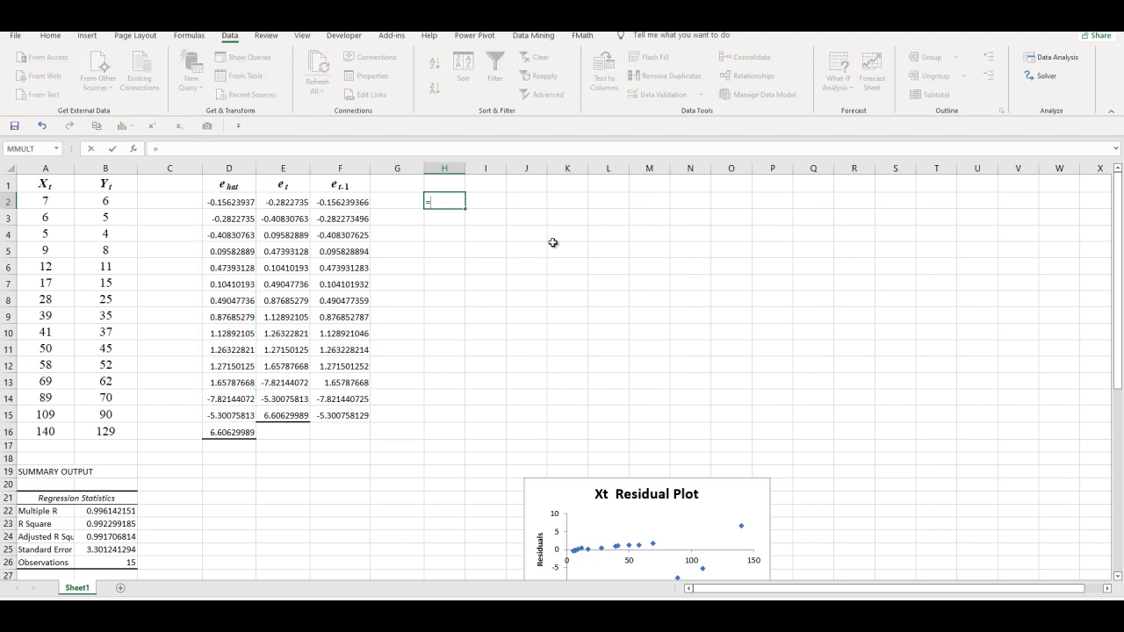
{"action": "type", "text": "c"}
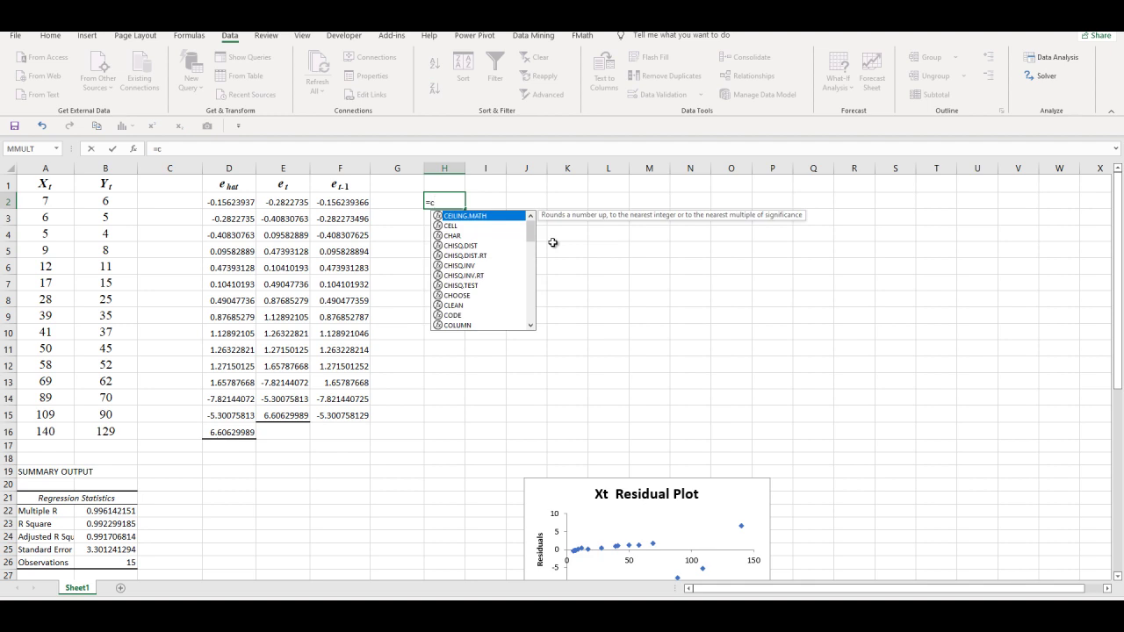
{"action": "type", "text": "orrel"}
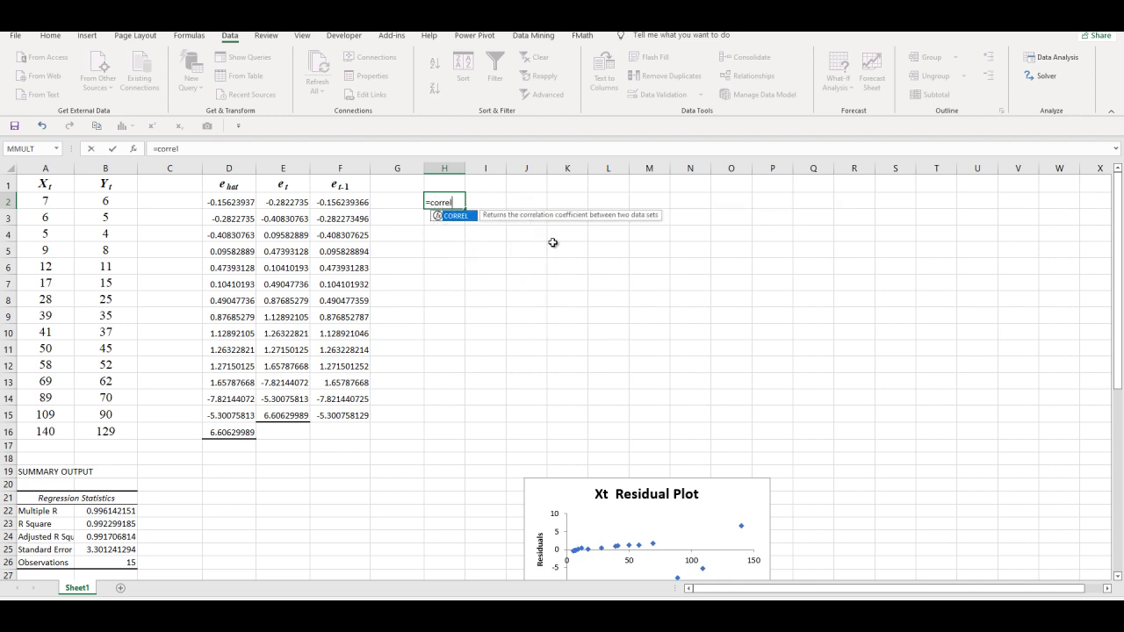
{"action": "type", "text": "("}
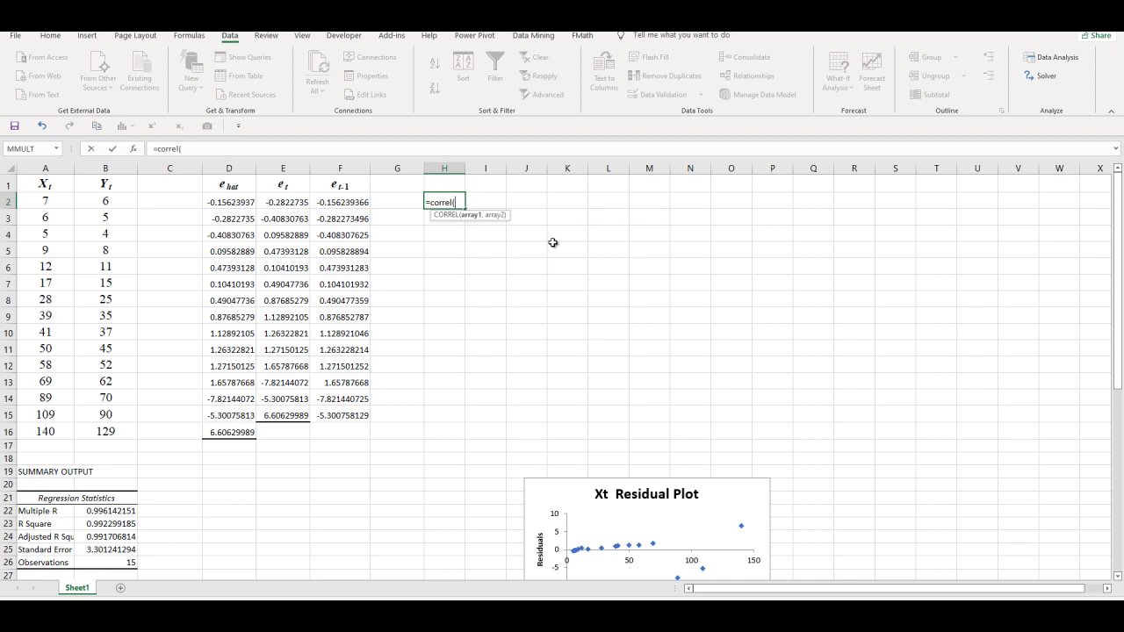
{"action": "left_click_drag", "start_coordinate": [294, 203], "coordinate": [288, 410]}
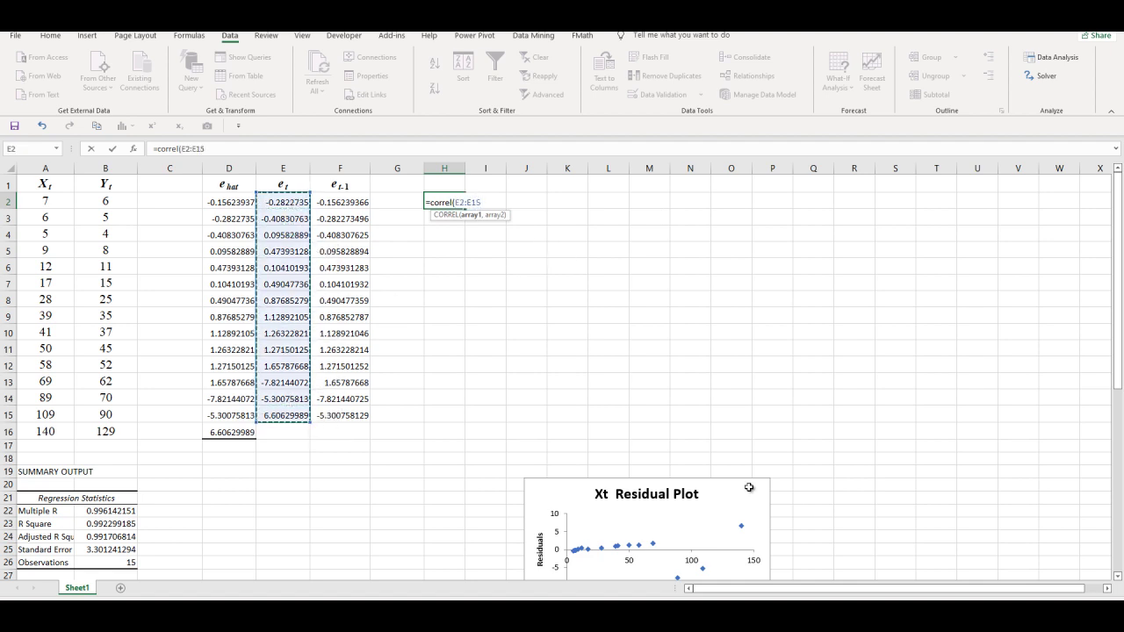
{"action": "type", "text": ","}
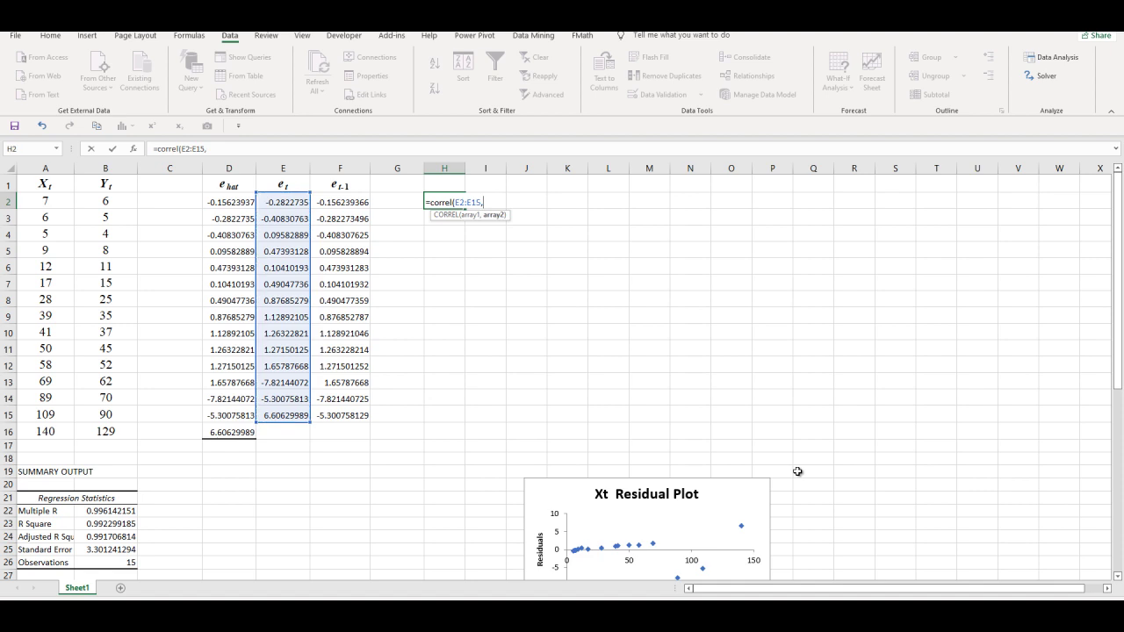
{"action": "left_click_drag", "start_coordinate": [345, 203], "coordinate": [351, 410]}
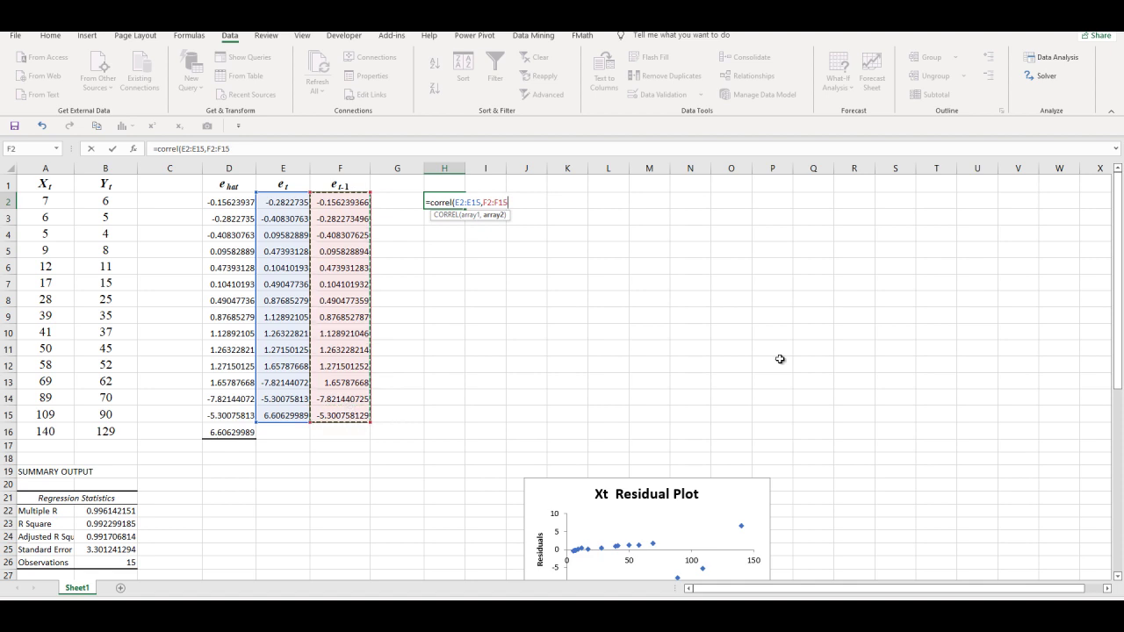
{"action": "type", "text": ")"}
{"action": "key", "text": "Return"}
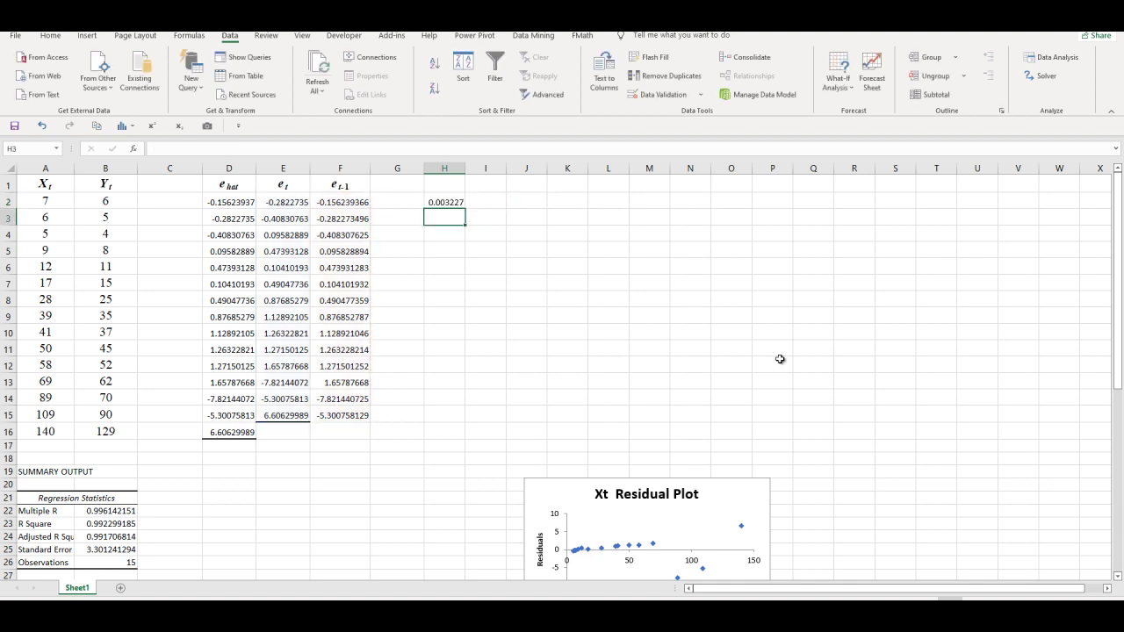
{"action": "left_click", "coordinate": [454, 201]}
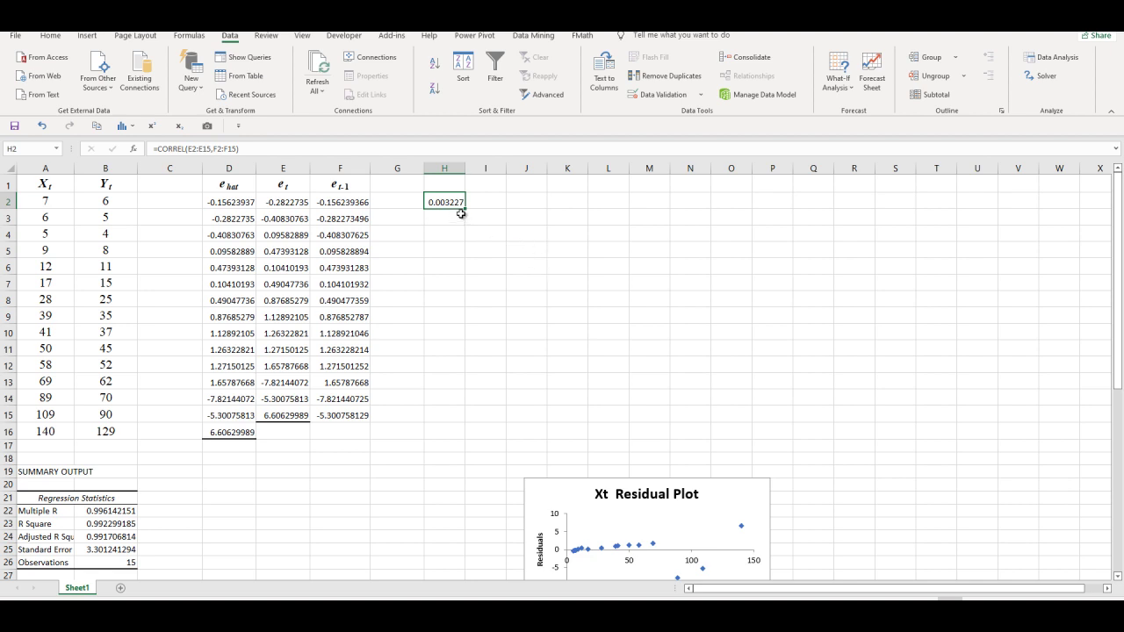
{"action": "double_click", "coordinate": [465, 167]}
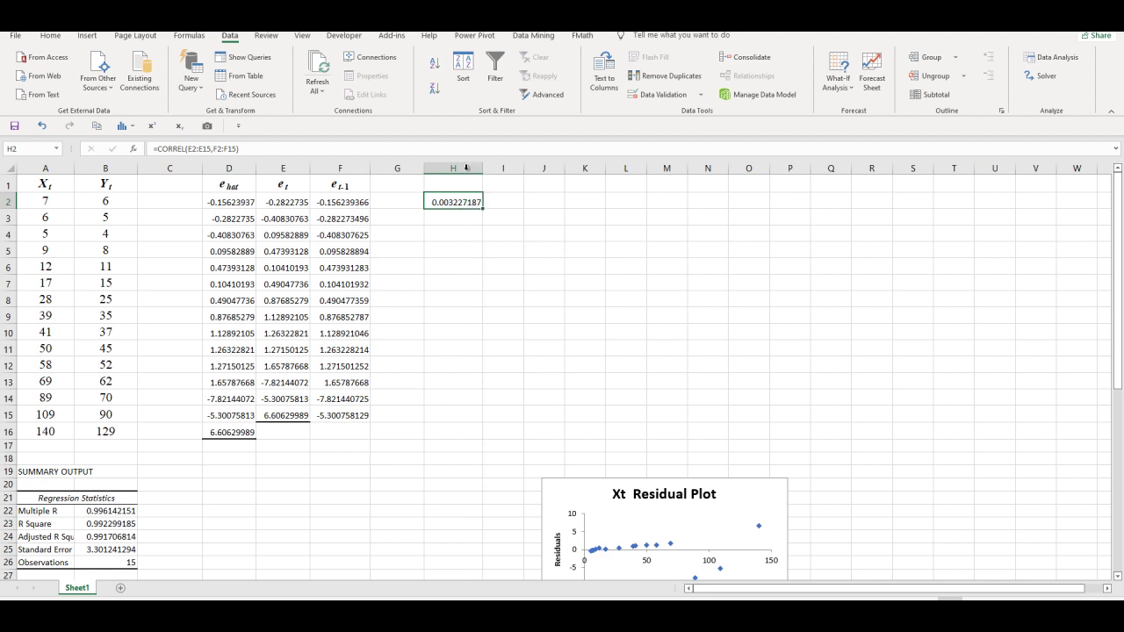